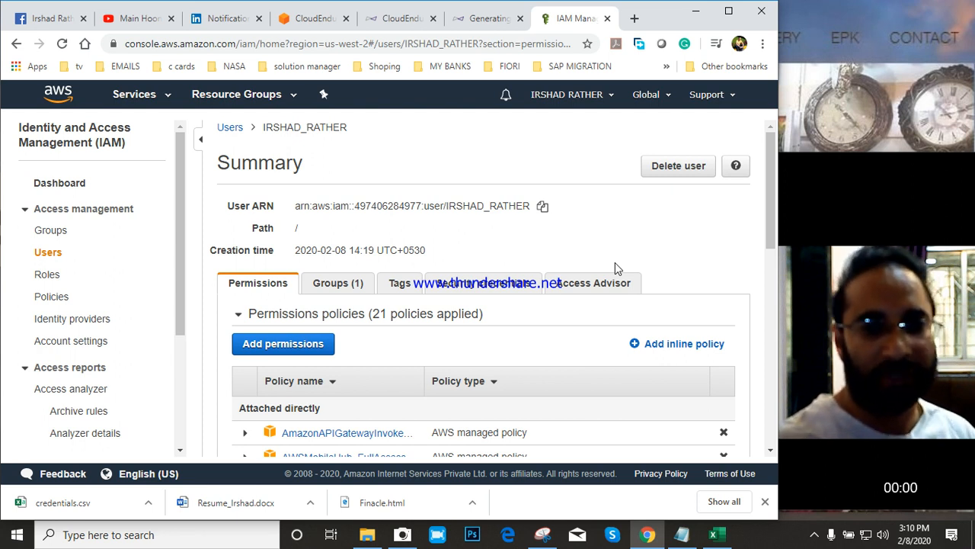
pyautogui.click(814, 535)
pyautogui.click(815, 478)
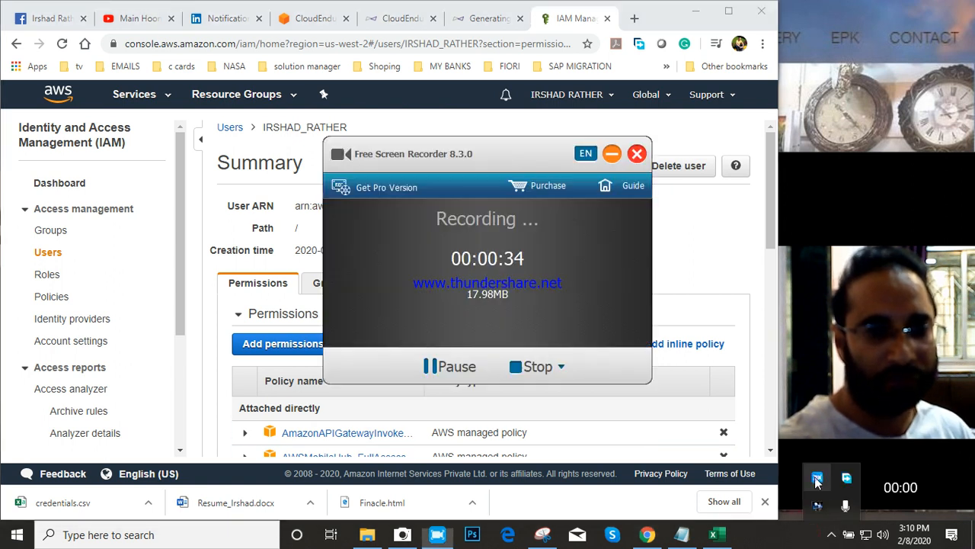
pyautogui.click(612, 154)
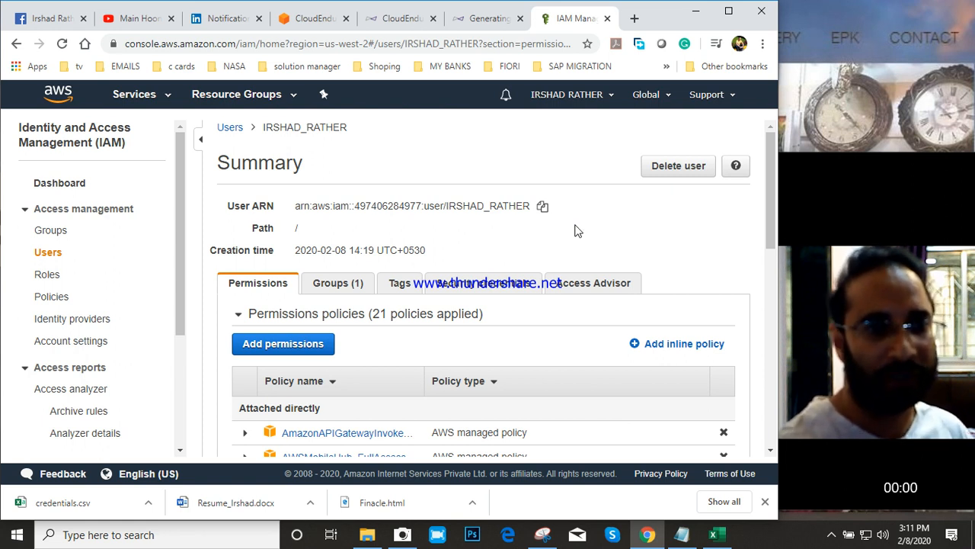
# Step: Switch from the AWS IAM console to the CloudEndure console's project selection page
pyautogui.click(399, 18)
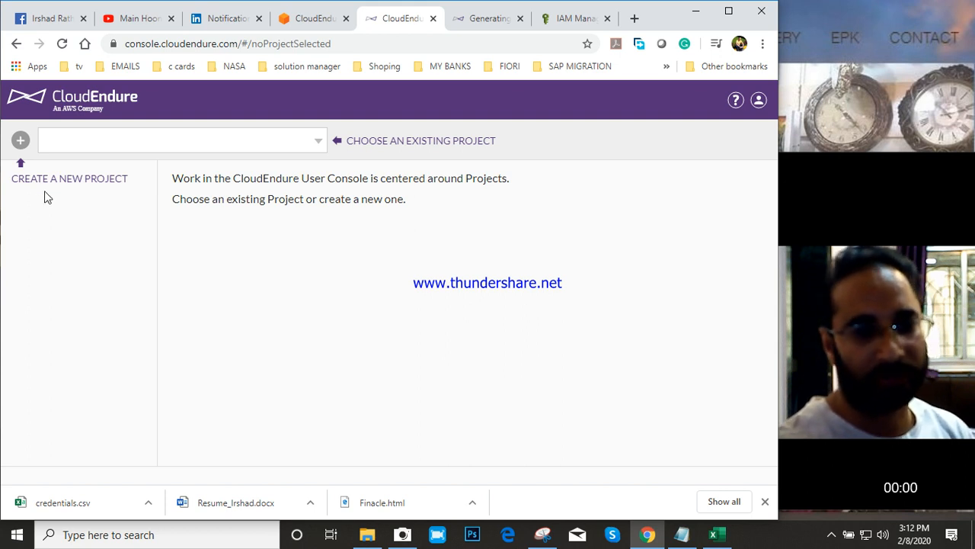
pyautogui.click(59, 177)
pyautogui.click(397, 140)
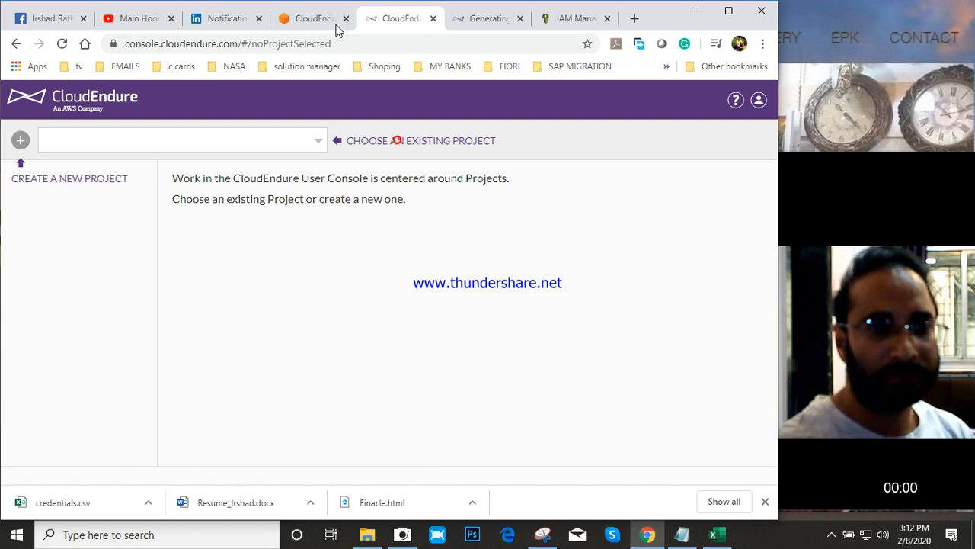
pyautogui.click(299, 19)
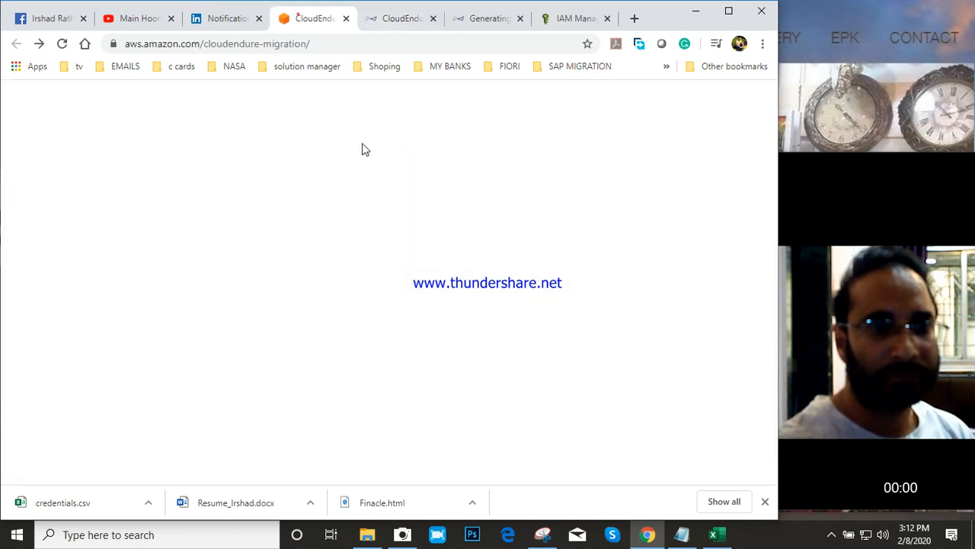
pyautogui.click(394, 20)
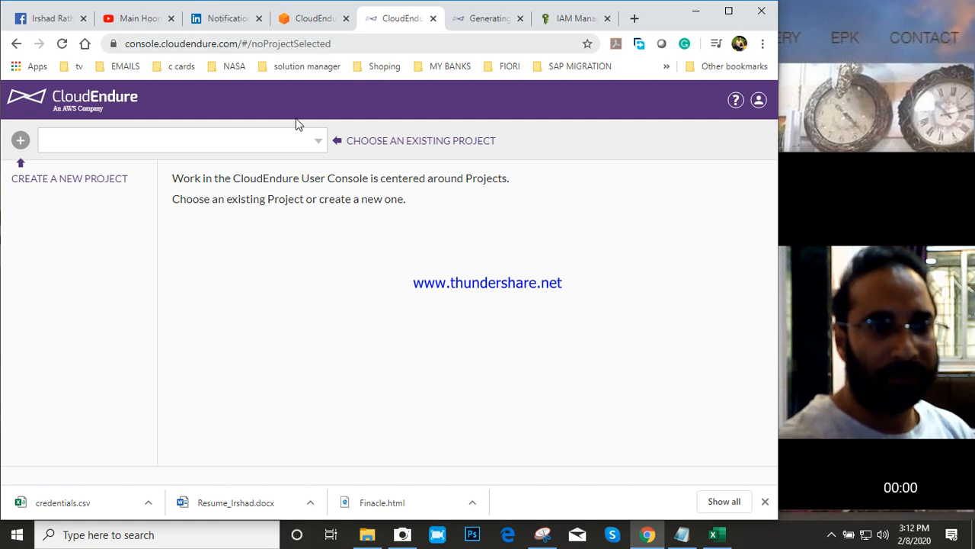
# Step: Create a new project named with the owner's first name in capitals followed by _MIGRATION_PROJECT, and continue to its setup
pyautogui.click(20, 143)
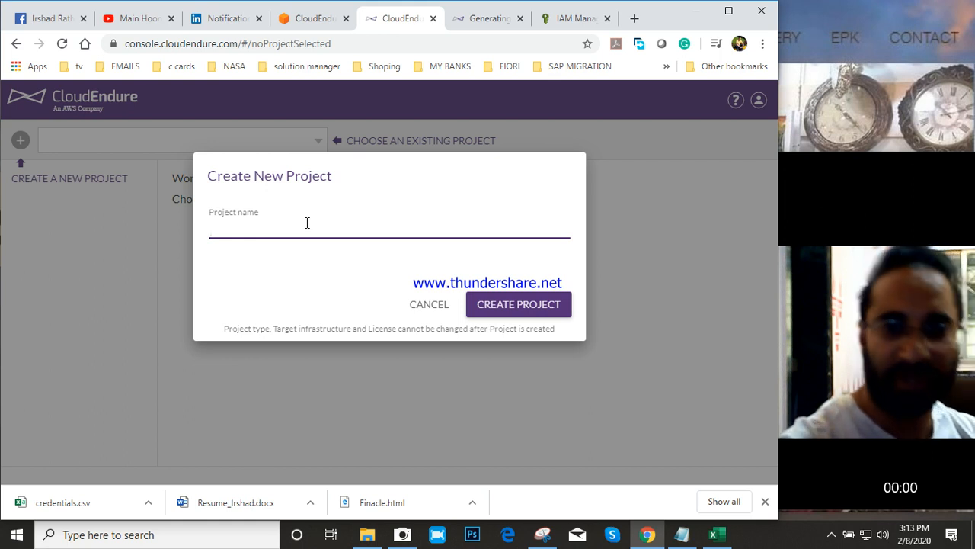
pyautogui.write('irshad')
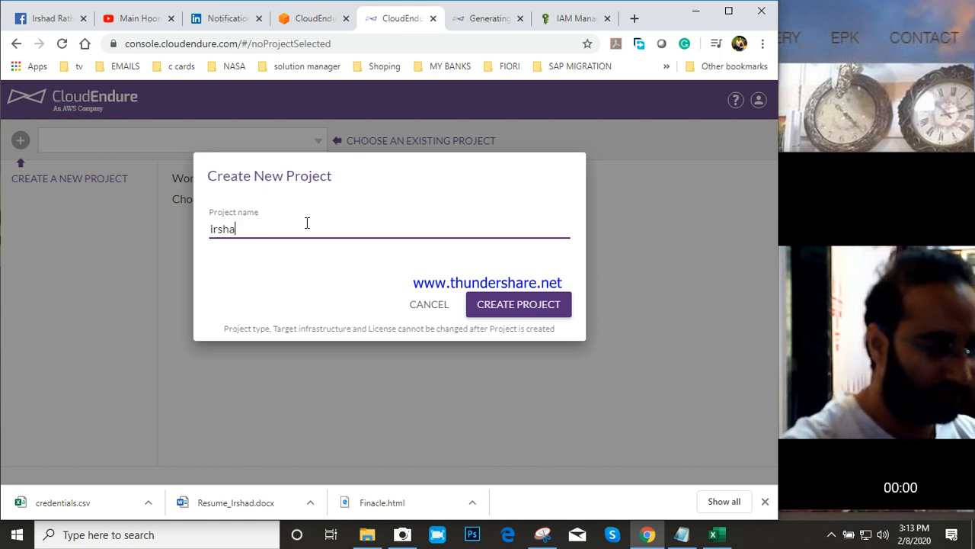
pyautogui.press('BackSpace')
pyautogui.press('BackSpace')
pyautogui.press('BackSpace')
pyautogui.press('BackSpace')
pyautogui.press('BackSpace')
pyautogui.press('BackSpace')
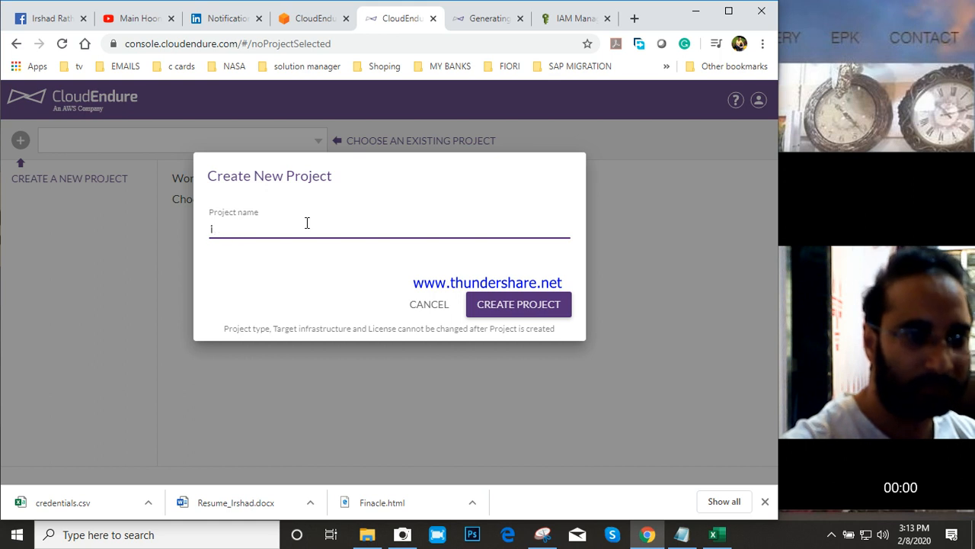
pyautogui.write('IRSHA')
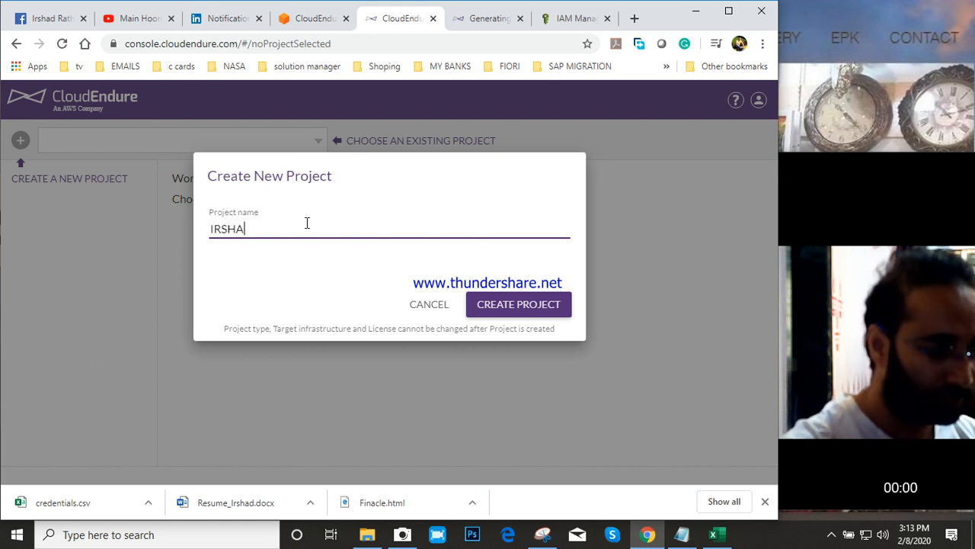
pyautogui.write('D-RATH')
pyautogui.press('BackSpace')
pyautogui.press('BackSpace')
pyautogui.press('BackSpace')
pyautogui.press('BackSpace')
pyautogui.press('BackSpace')
pyautogui.write('_')
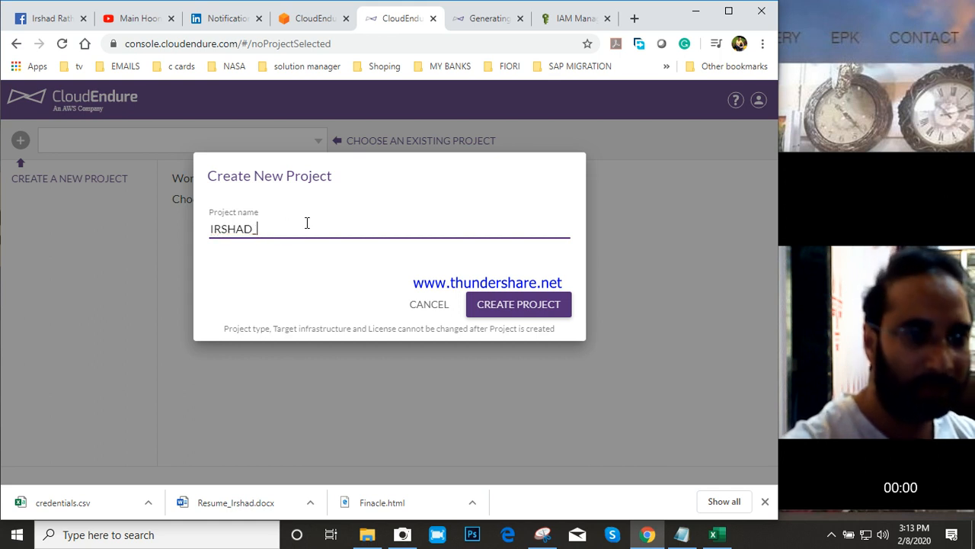
pyautogui.write('MIGRATIO')
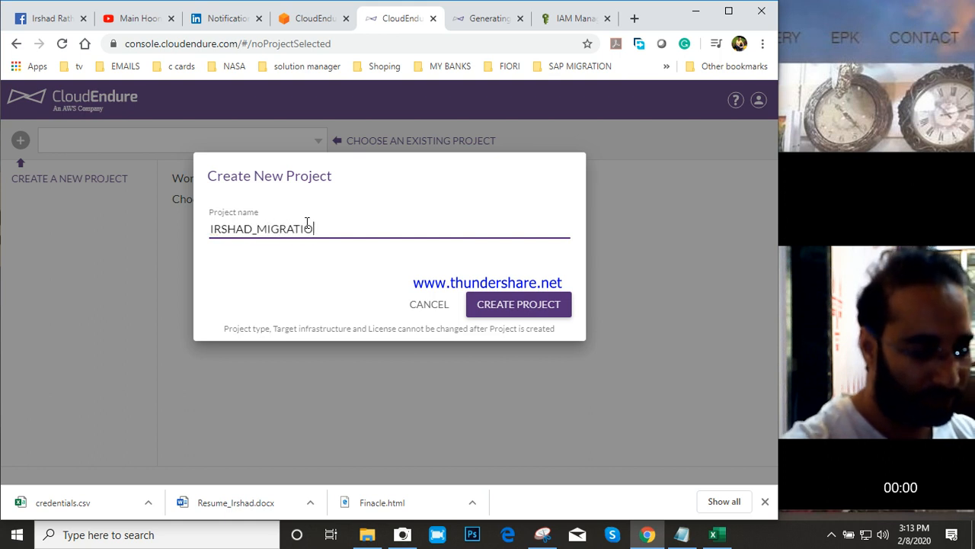
pyautogui.write('N_PR')
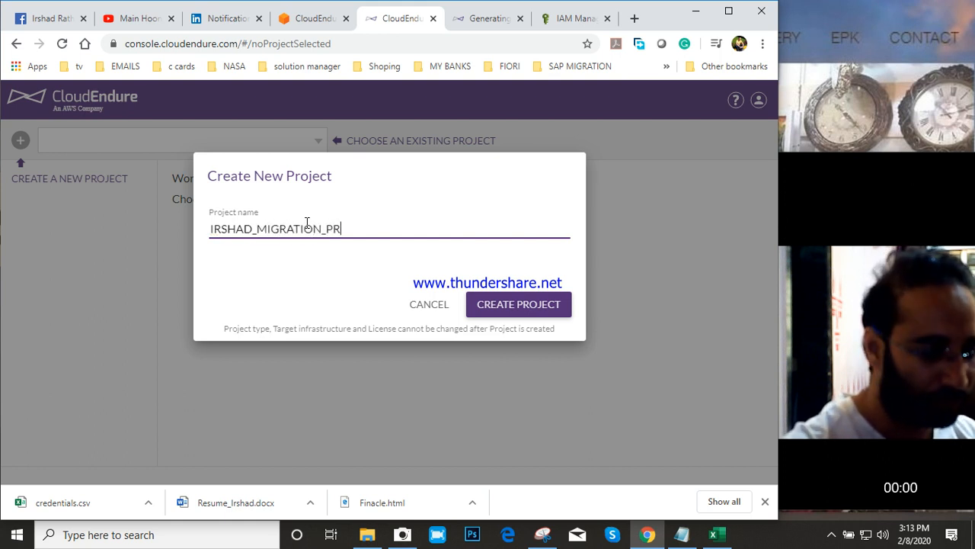
pyautogui.write('OJECT')
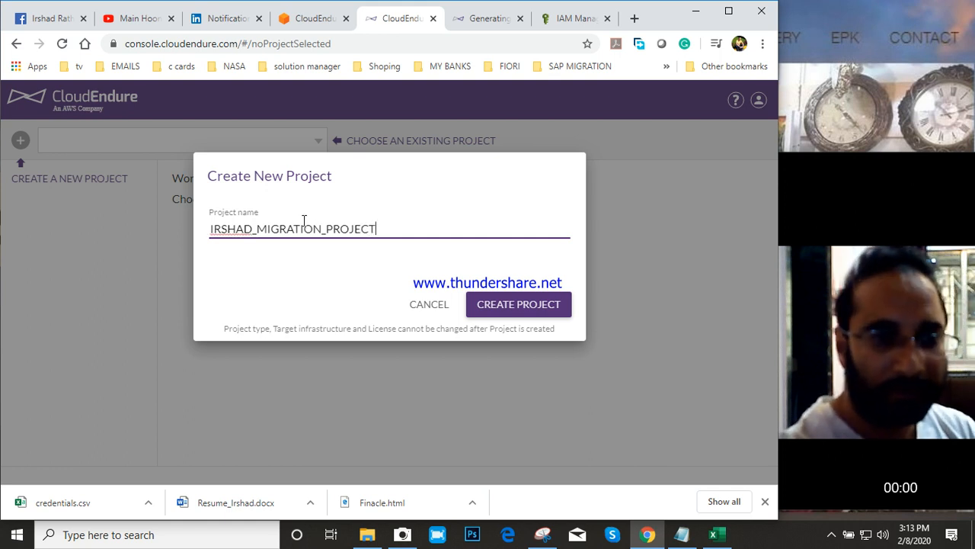
pyautogui.click(481, 304)
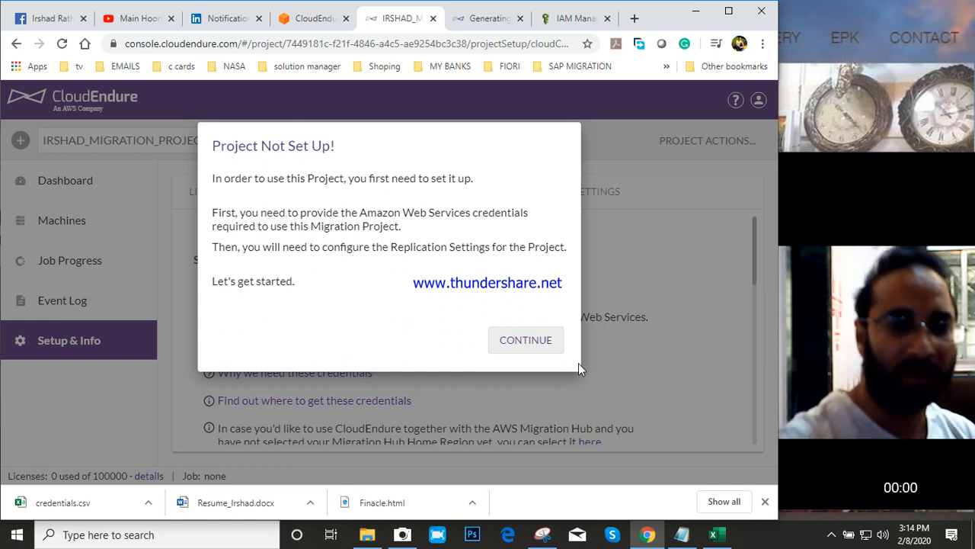
pyautogui.click(542, 343)
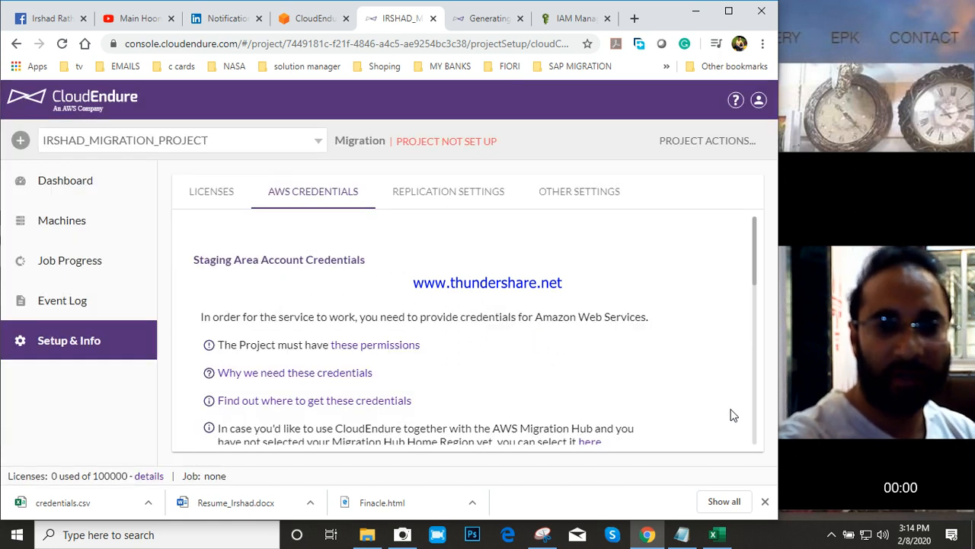
# Step: Review the project's AWS credentials page, covering the staging area account keys and the target account credentials
pyautogui.click(754, 425)
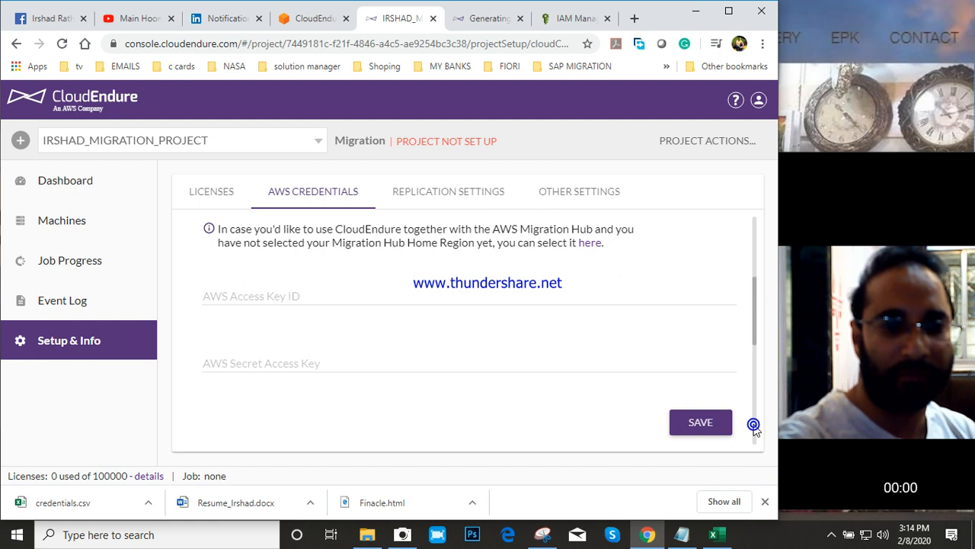
pyautogui.click(754, 425)
pyautogui.click(754, 426)
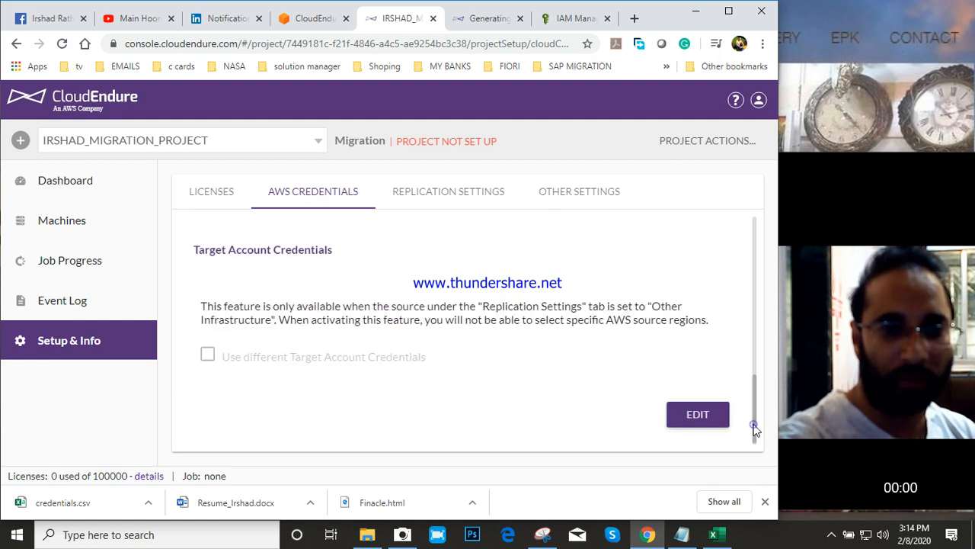
pyautogui.click(751, 234)
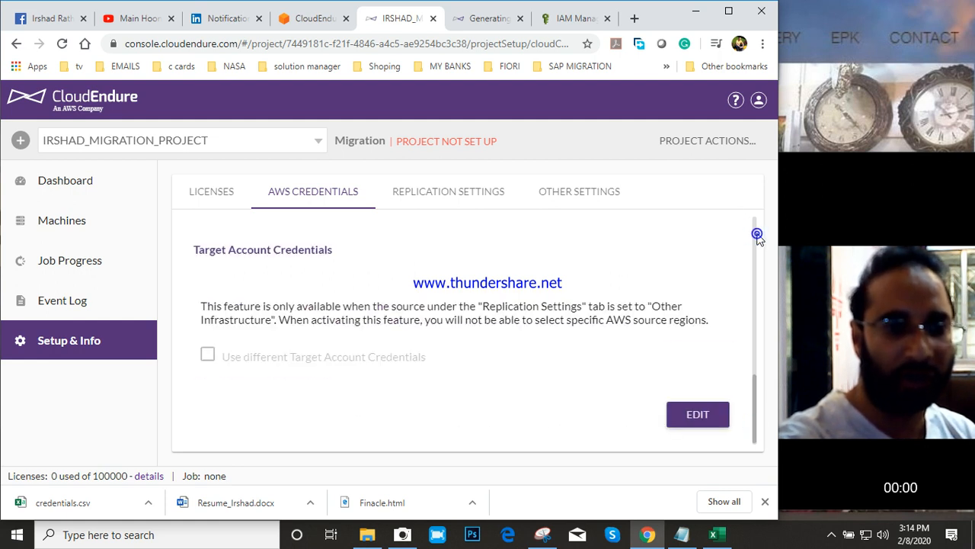
pyautogui.click(756, 245)
pyautogui.click(756, 245)
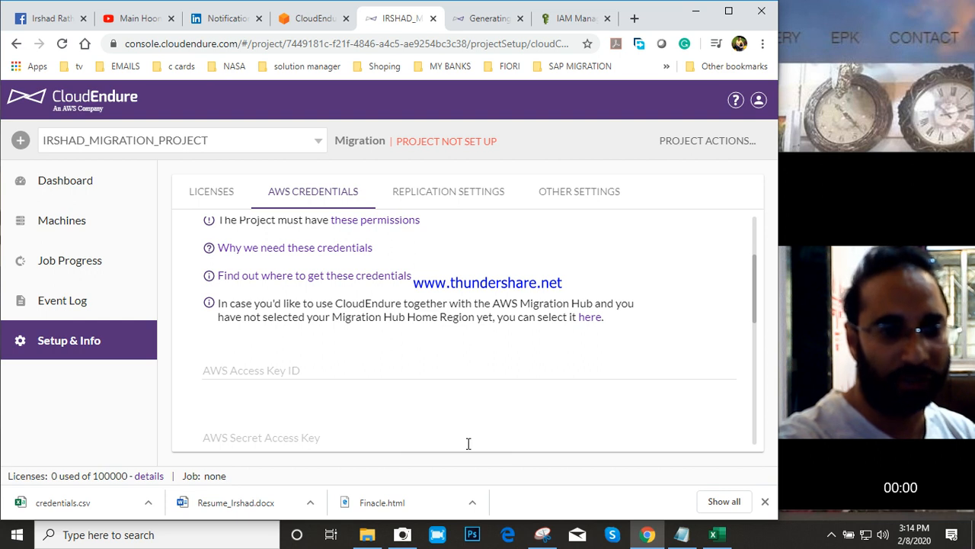
pyautogui.click(749, 422)
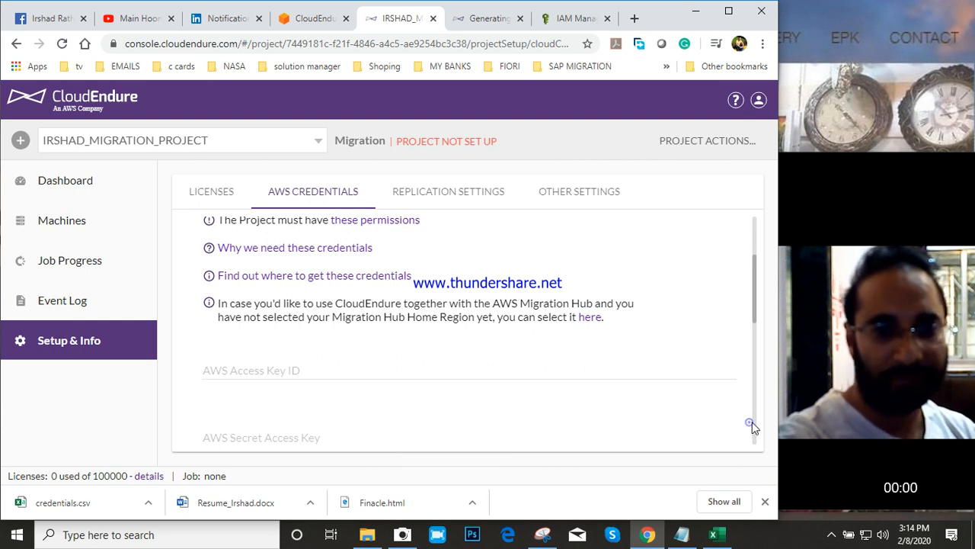
pyautogui.click(749, 422)
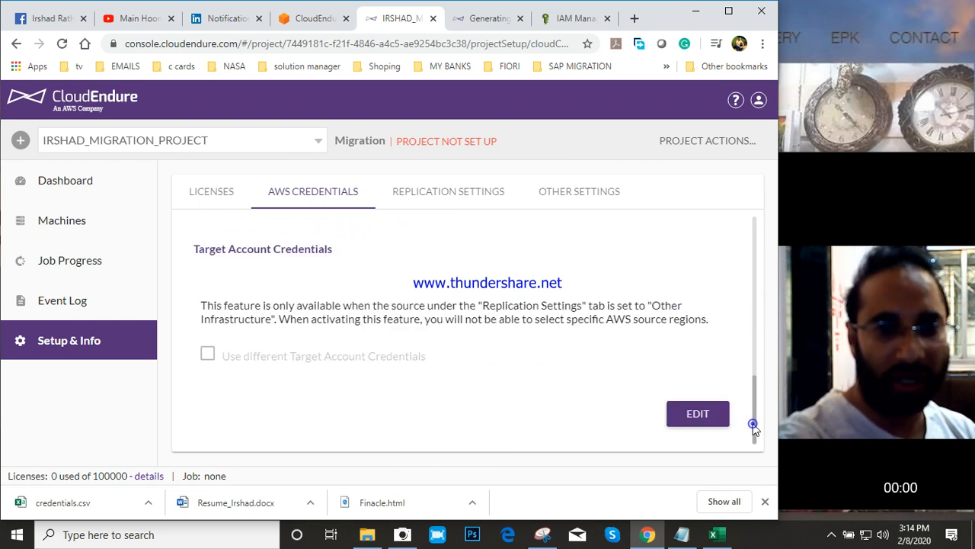
pyautogui.tripleClick(751, 247)
pyautogui.click(755, 261)
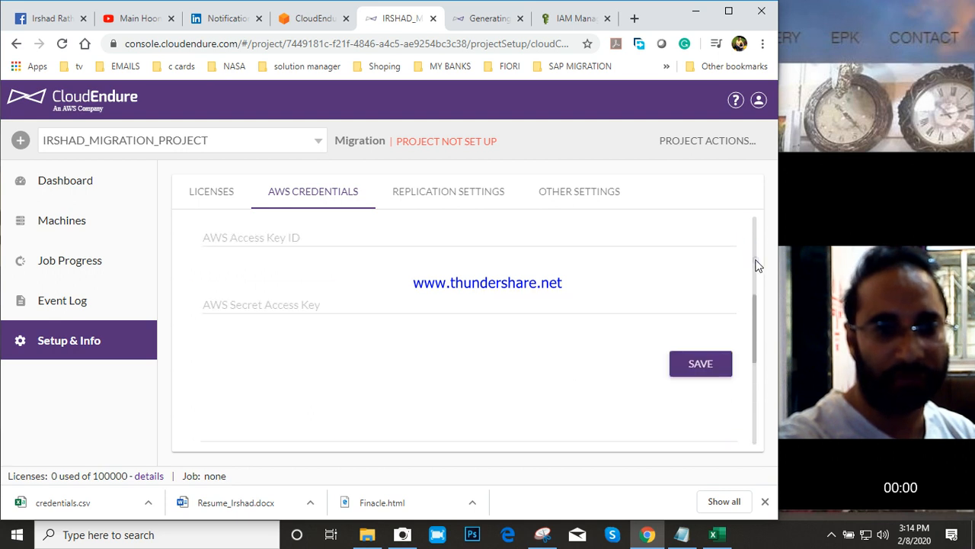
pyautogui.click(754, 246)
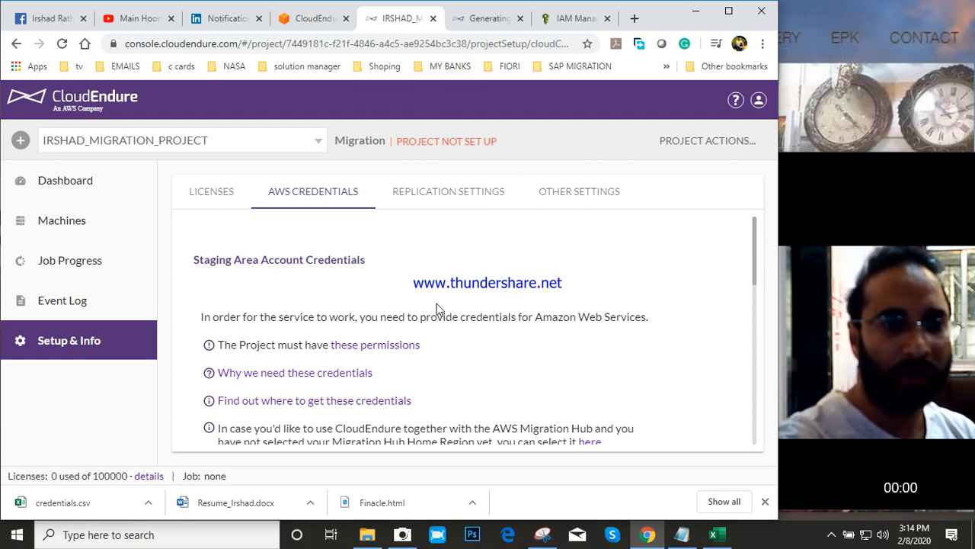
# Step: Switch to the AWS IAM console and search its policies for MIGRATION
pyautogui.click(568, 19)
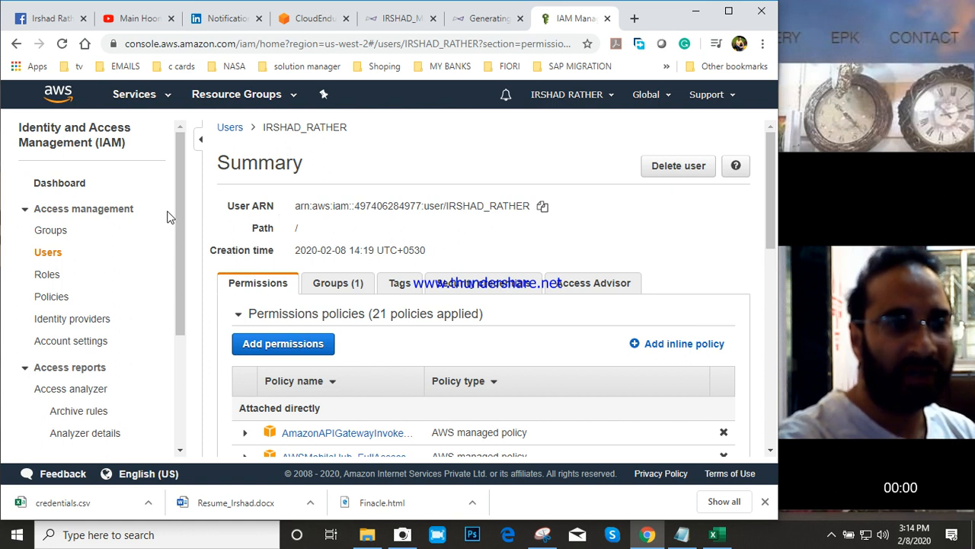
pyautogui.click(59, 299)
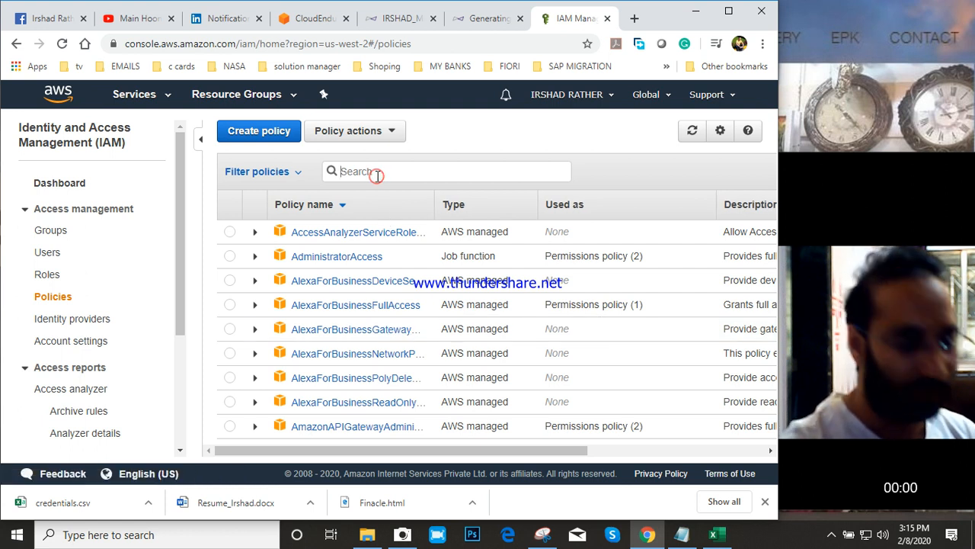
pyautogui.write('M')
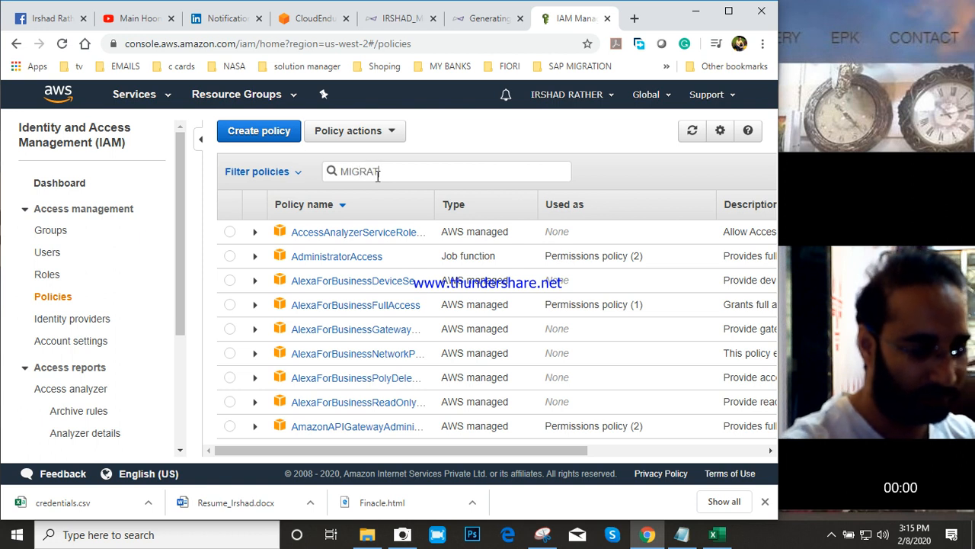
pyautogui.write('IGRAT')
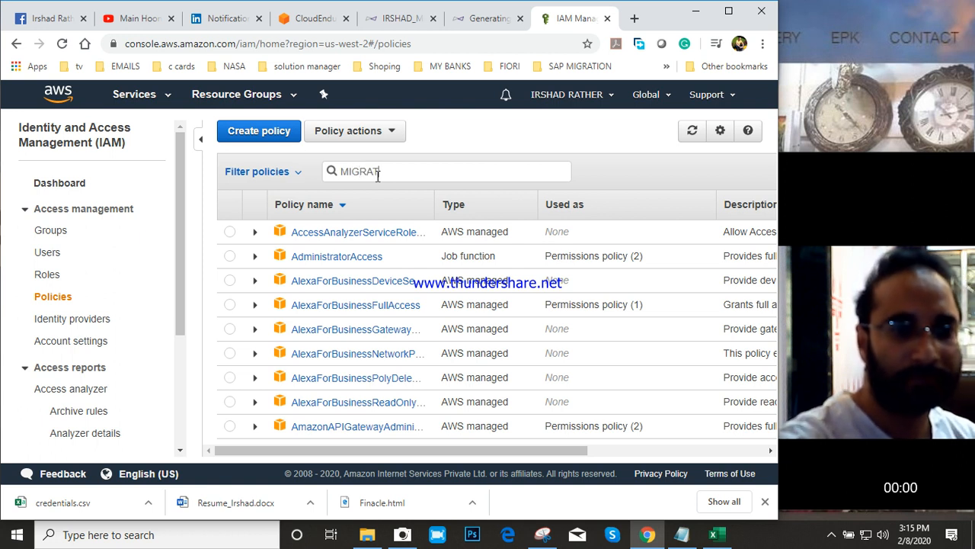
pyautogui.write('ION')
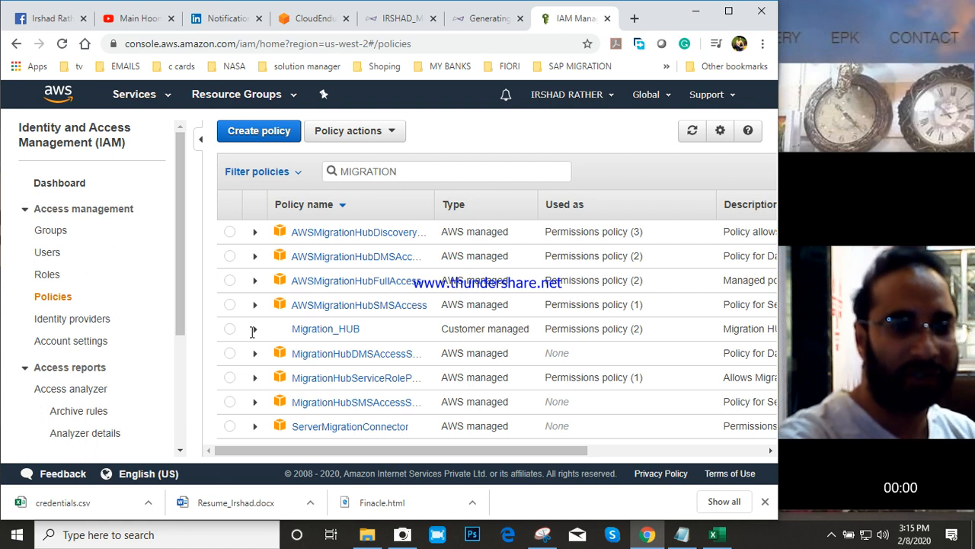
# Step: Select the customer-managed Migration_HUB policy and open its summary
pyautogui.click(228, 329)
pyautogui.click(230, 329)
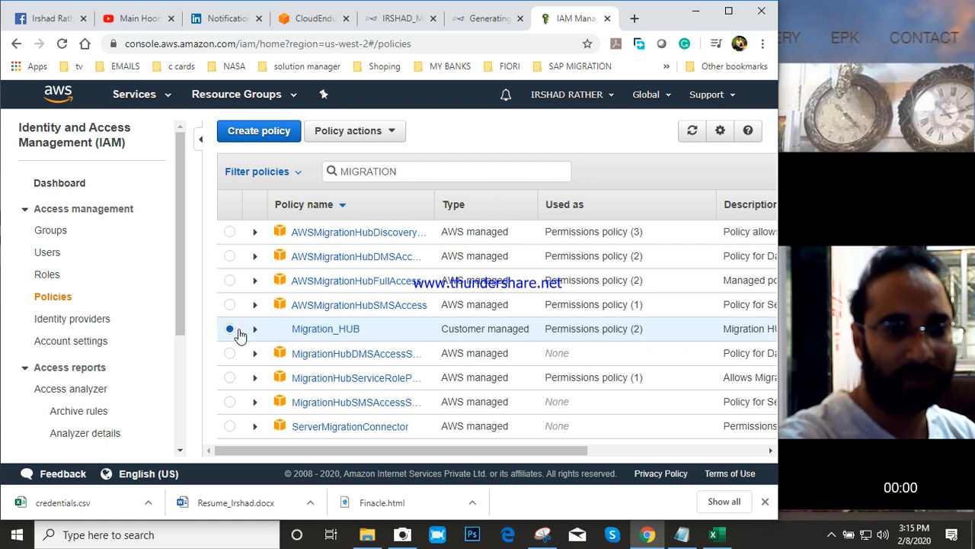
pyautogui.click(314, 326)
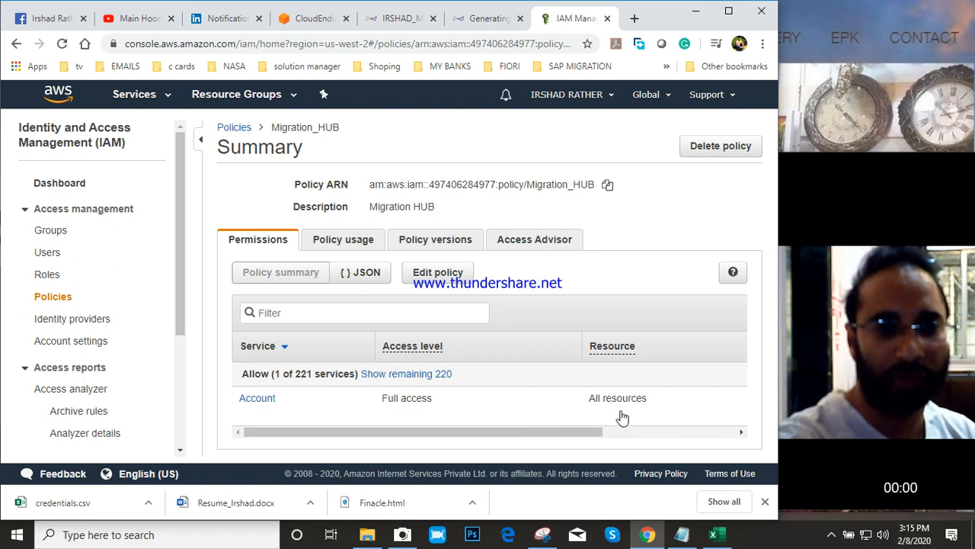
# Step: Examine the Migration_HUB policy's permissions through to the request condition, and open its policy usage
pyautogui.click(640, 432)
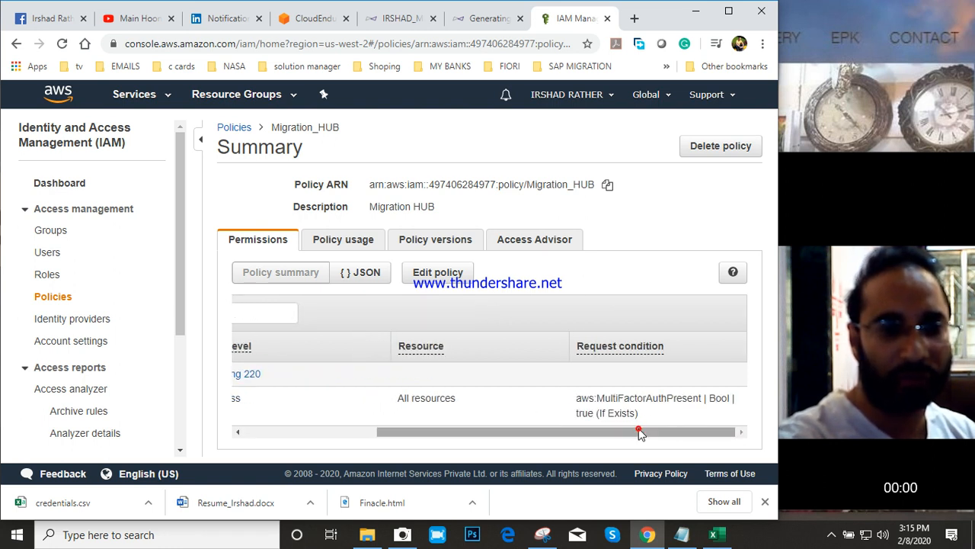
pyautogui.click(338, 432)
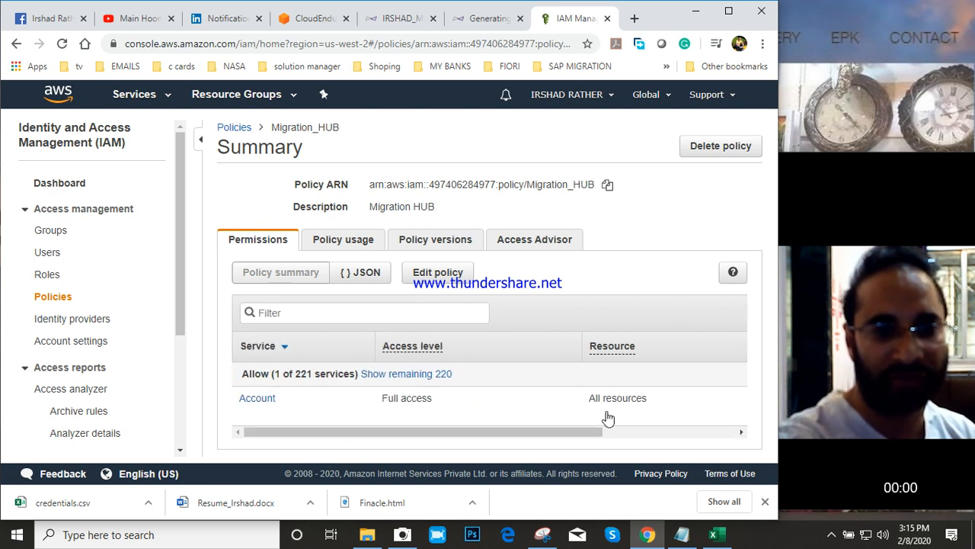
pyautogui.click(650, 434)
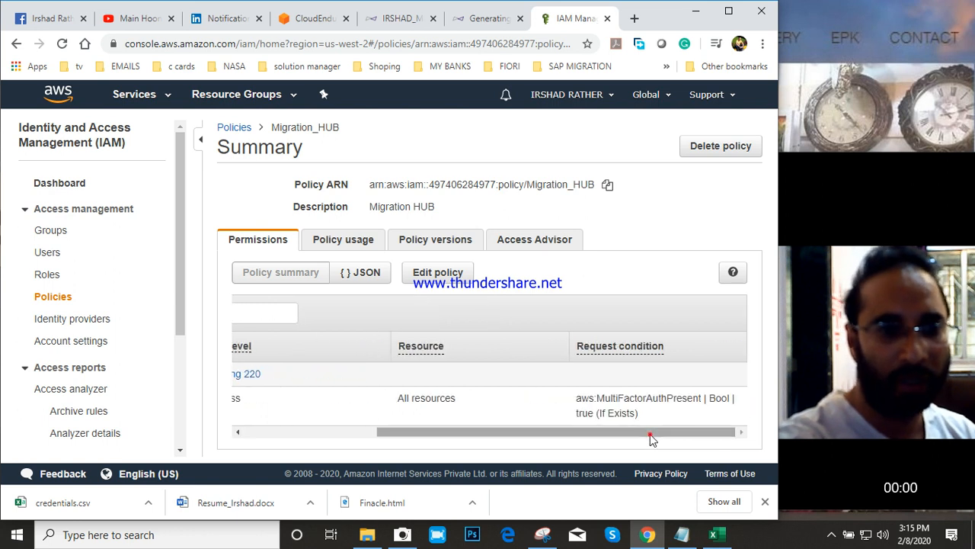
pyautogui.click(351, 242)
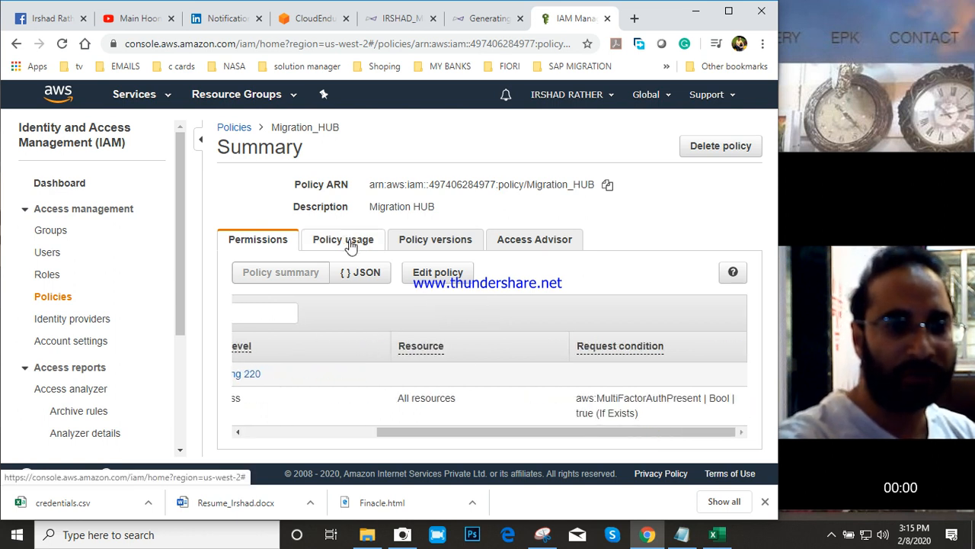
# Step: Review the Migration_HUB policy's permissions, versions and access advisor, including the request condition on its permissions
pyautogui.click(263, 242)
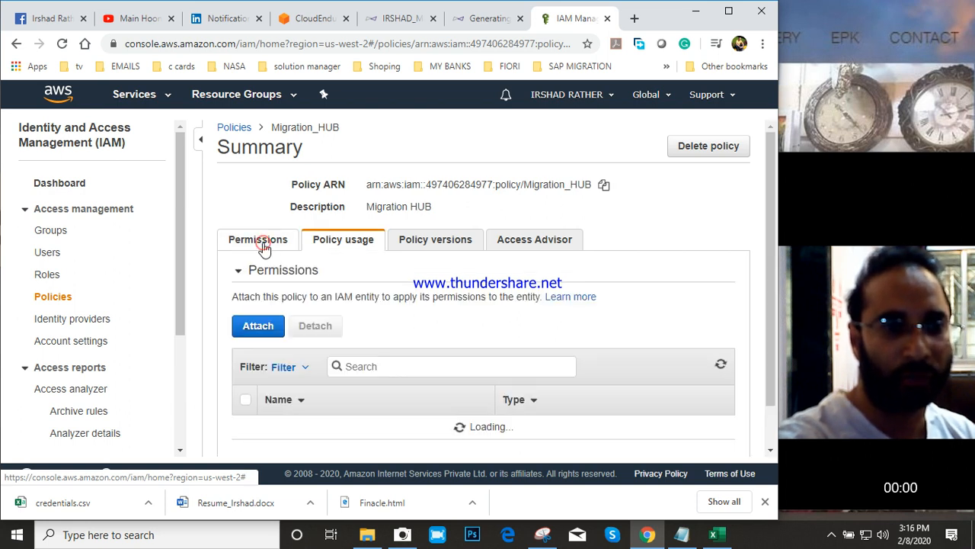
pyautogui.click(422, 241)
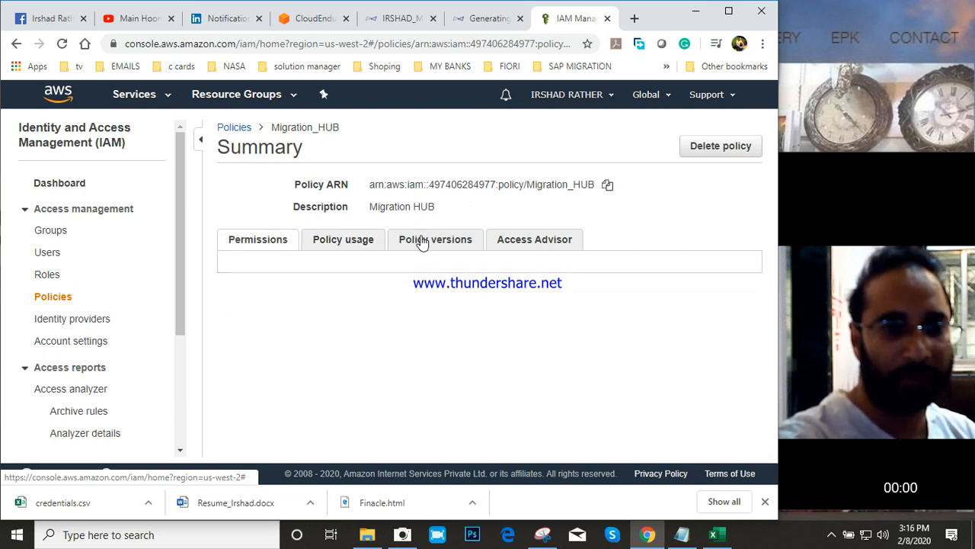
pyautogui.click(519, 245)
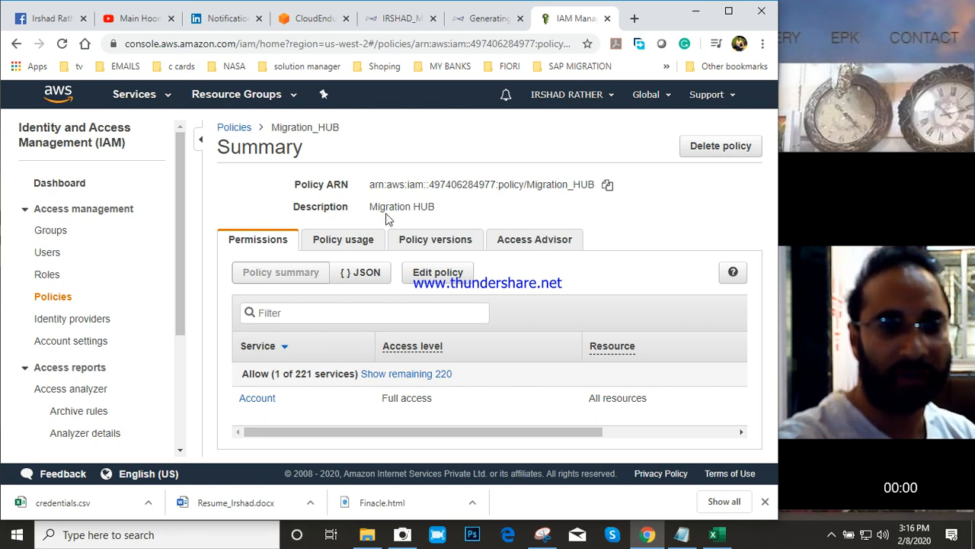
pyautogui.click(681, 432)
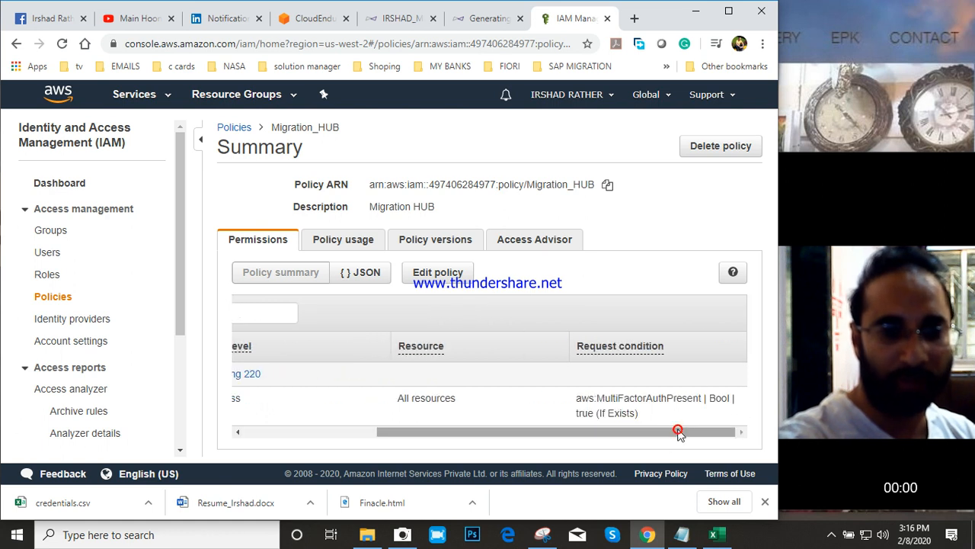
pyautogui.click(333, 436)
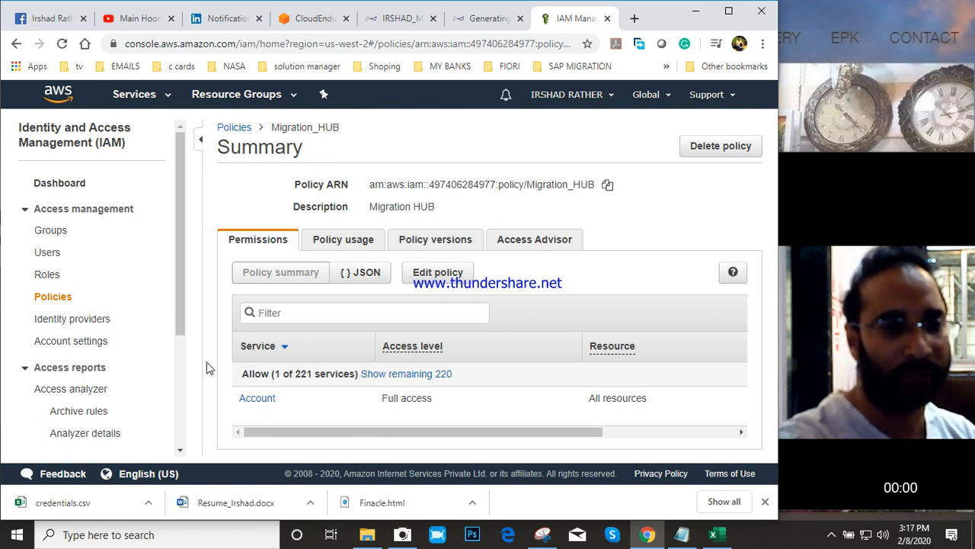
# Step: Open the list of IAM users and examine its columns from groups and access key age through to MFA
pyautogui.click(48, 253)
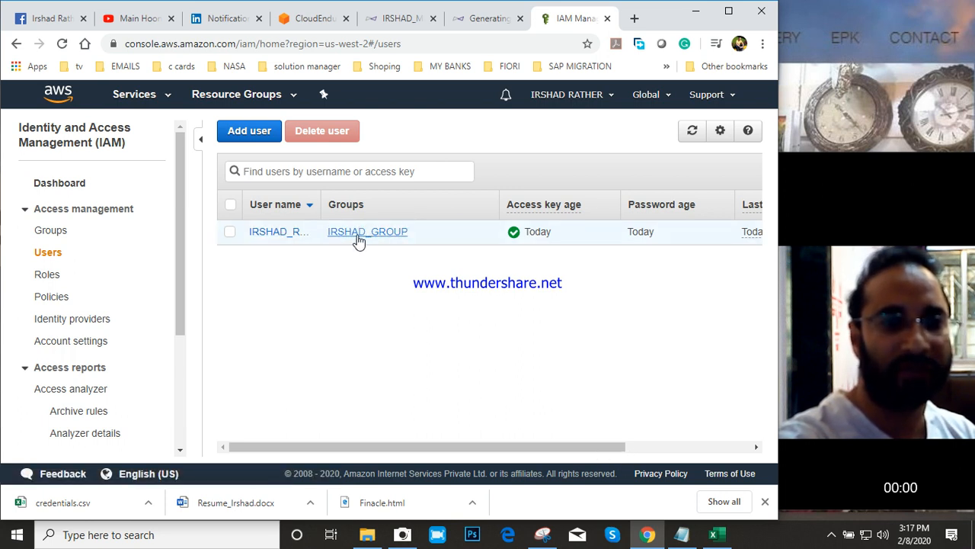
pyautogui.click(632, 449)
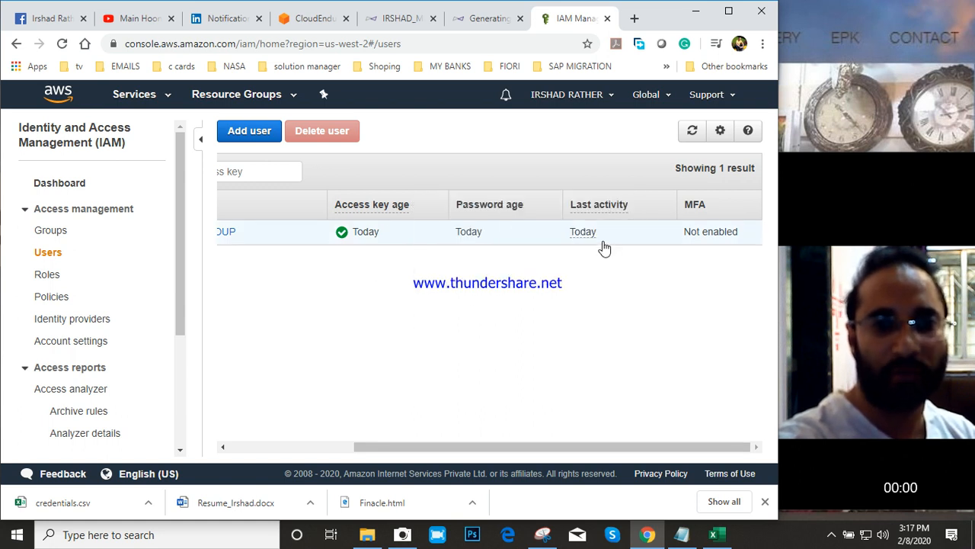
pyautogui.click(331, 450)
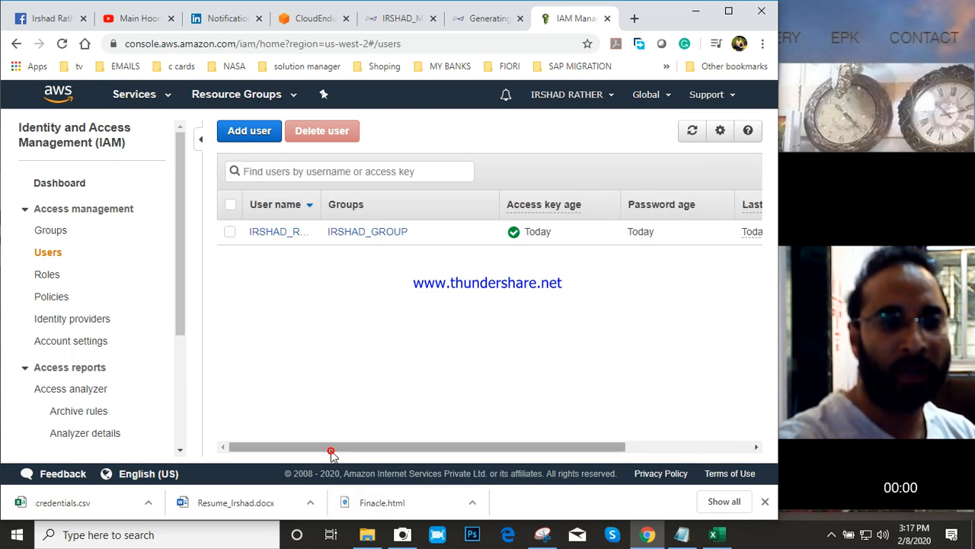
# Step: Open the IAM user's summary and review its permissions policies, group membership and security credentials
pyautogui.click(278, 233)
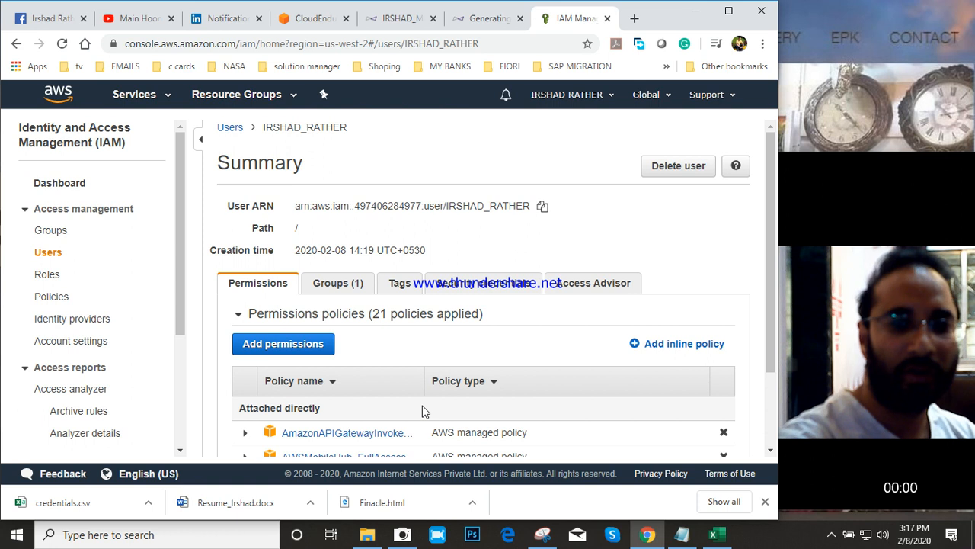
pyautogui.click(769, 433)
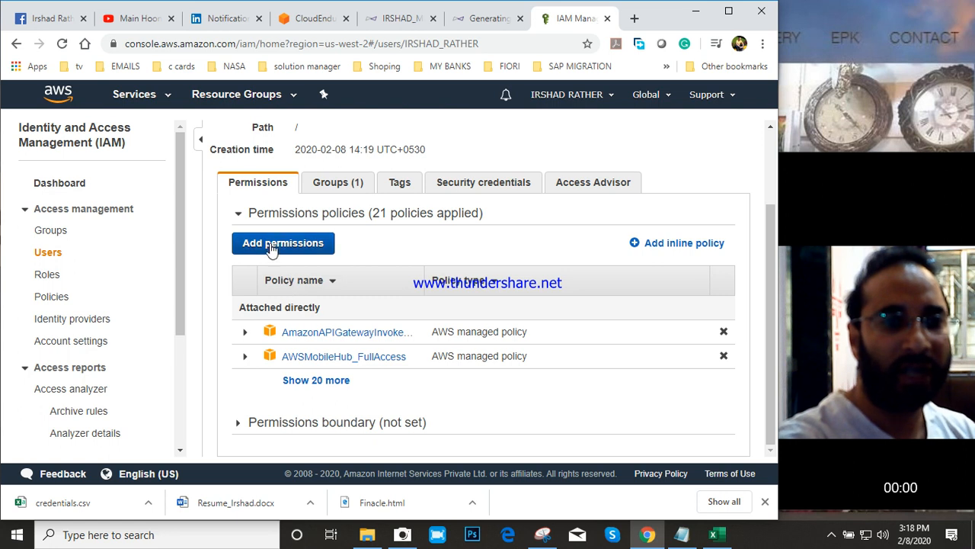
pyautogui.click(329, 185)
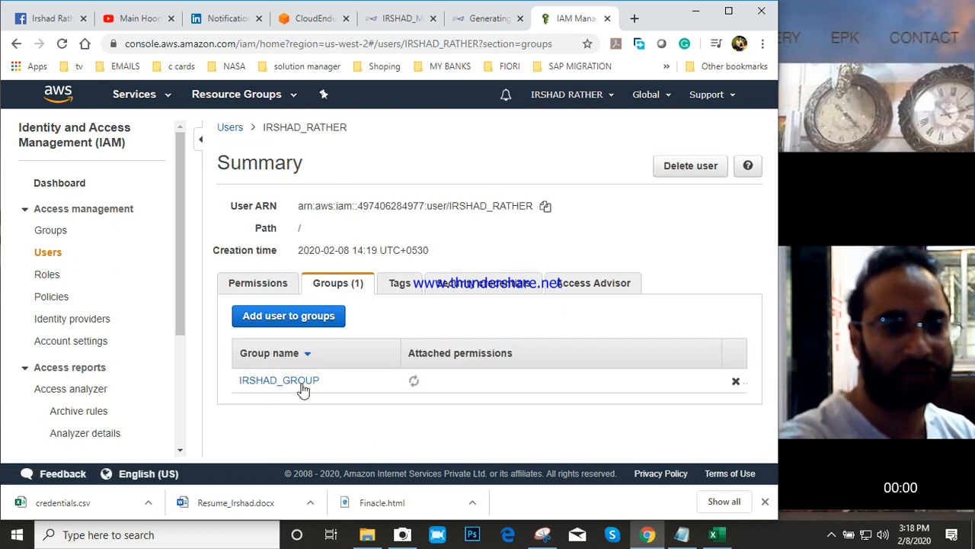
pyautogui.click(464, 286)
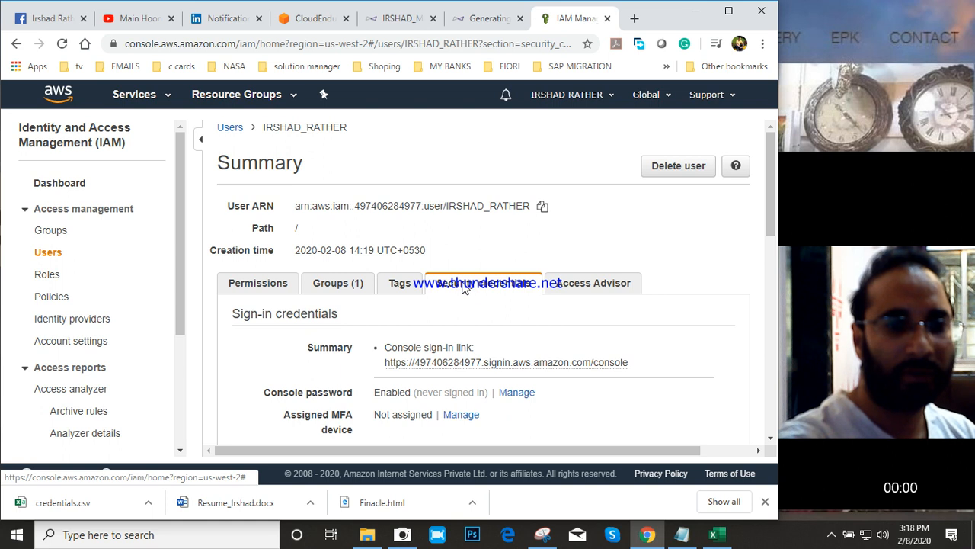
# Step: Examine the services and granting policies listed in the IAM user's Access Advisor
pyautogui.click(566, 287)
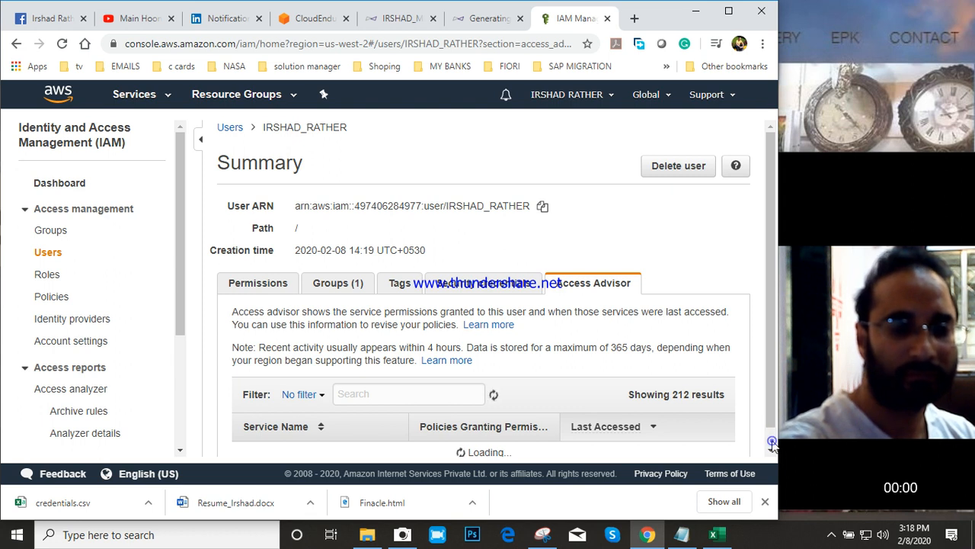
pyautogui.click(773, 447)
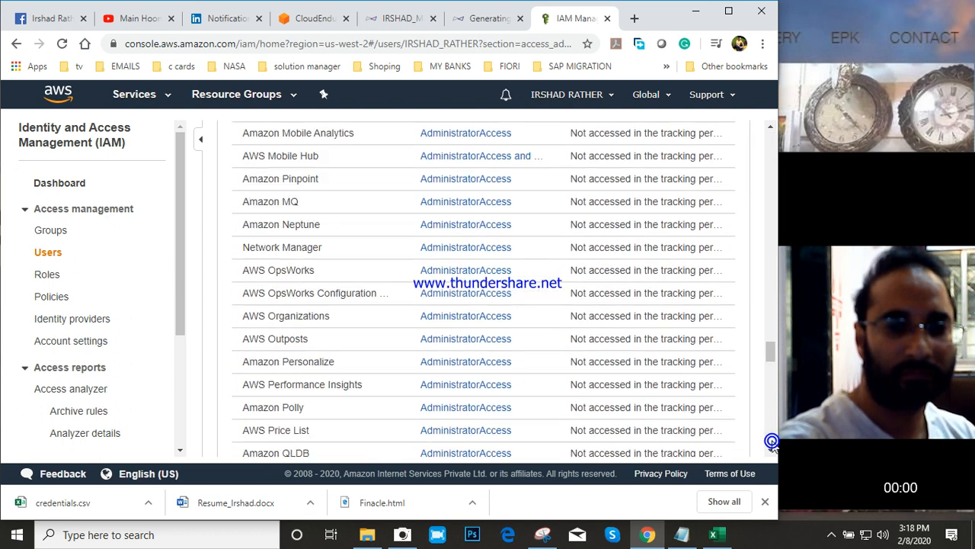
pyautogui.click(769, 193)
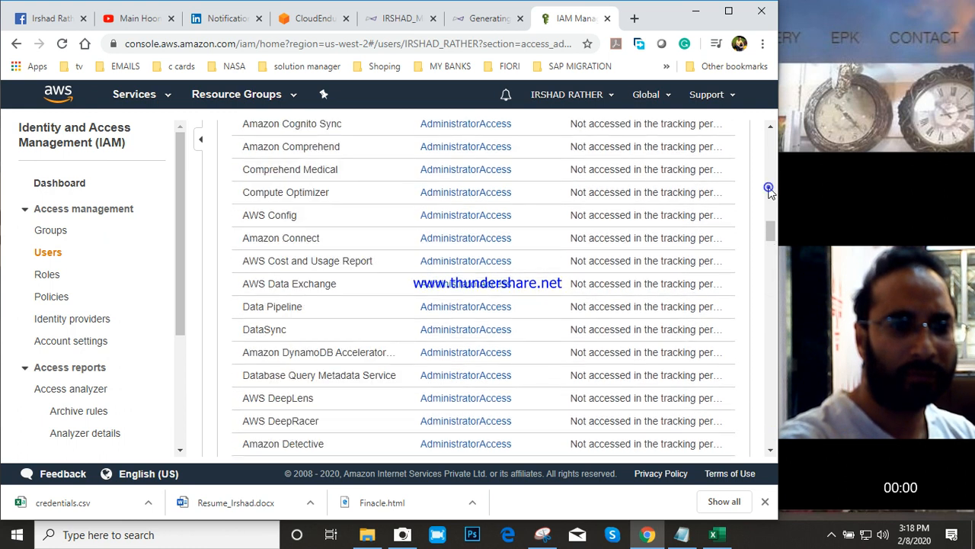
pyautogui.click(769, 187)
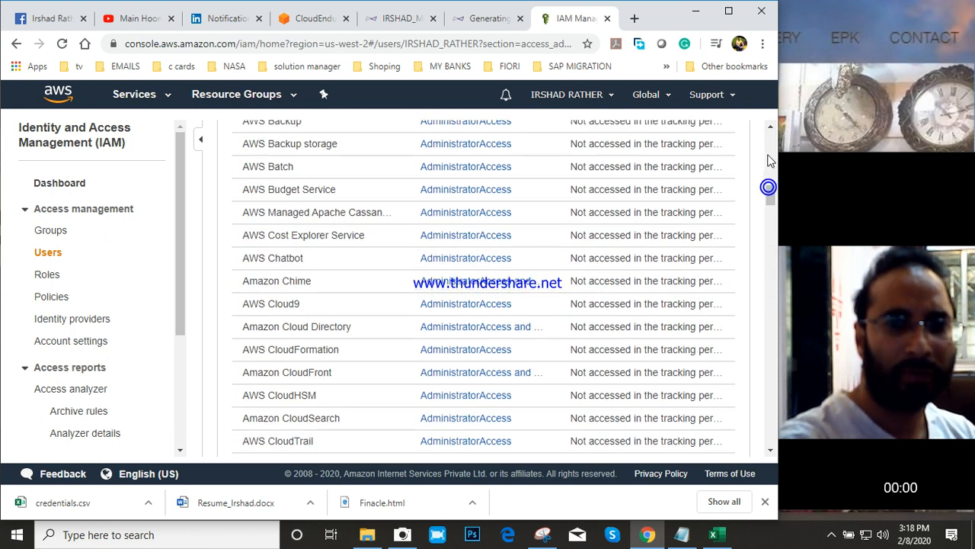
pyautogui.click(770, 161)
pyautogui.click(769, 150)
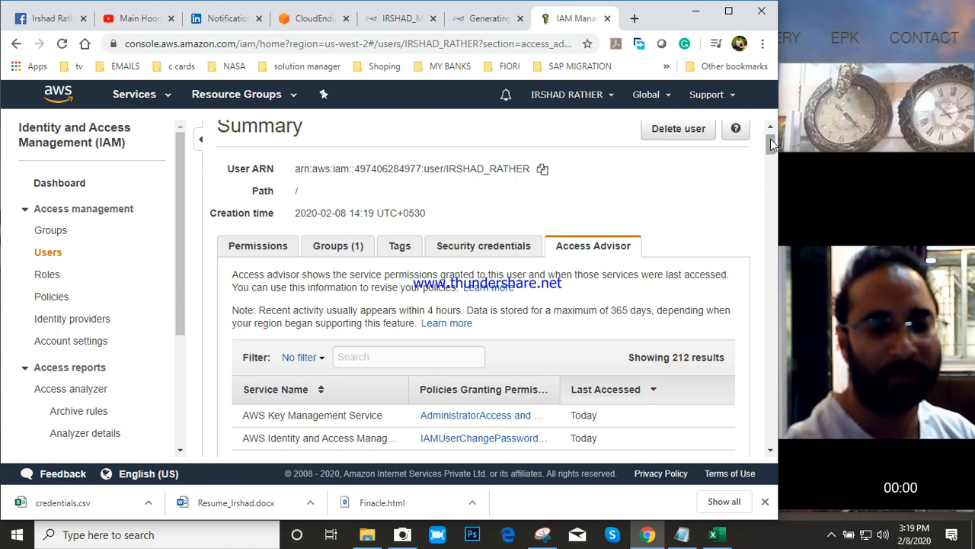
pyautogui.moveTo(772, 145); pyautogui.dragTo(771, 140)
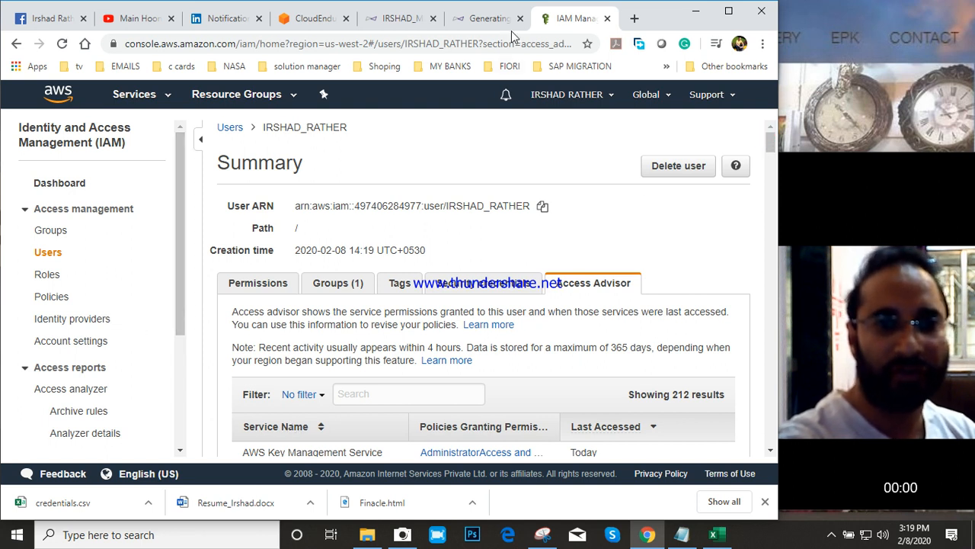
# Step: Consult the CloudEndure guide on generating the required AWS credentials and locate the access key fields in the project's AWS credentials
pyautogui.click(491, 23)
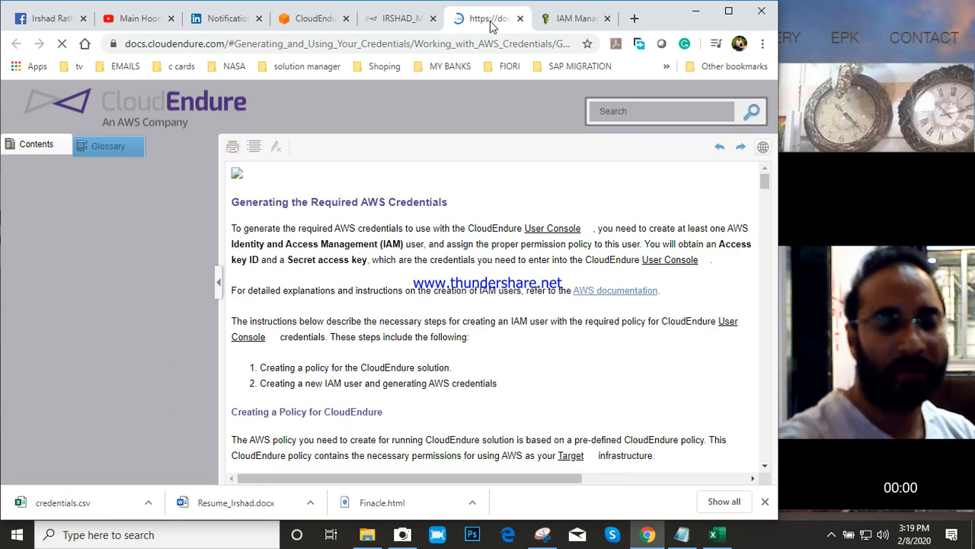
pyautogui.click(763, 366)
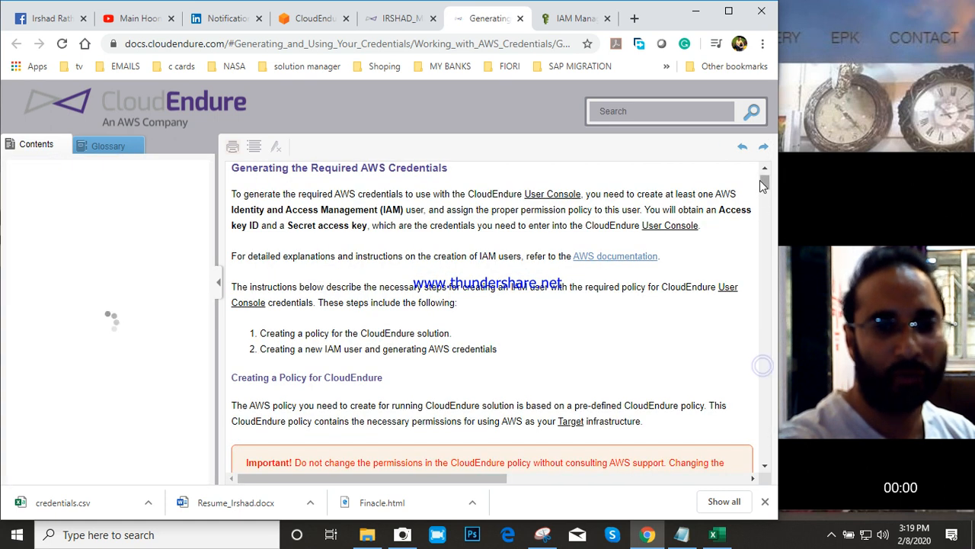
pyautogui.click(400, 21)
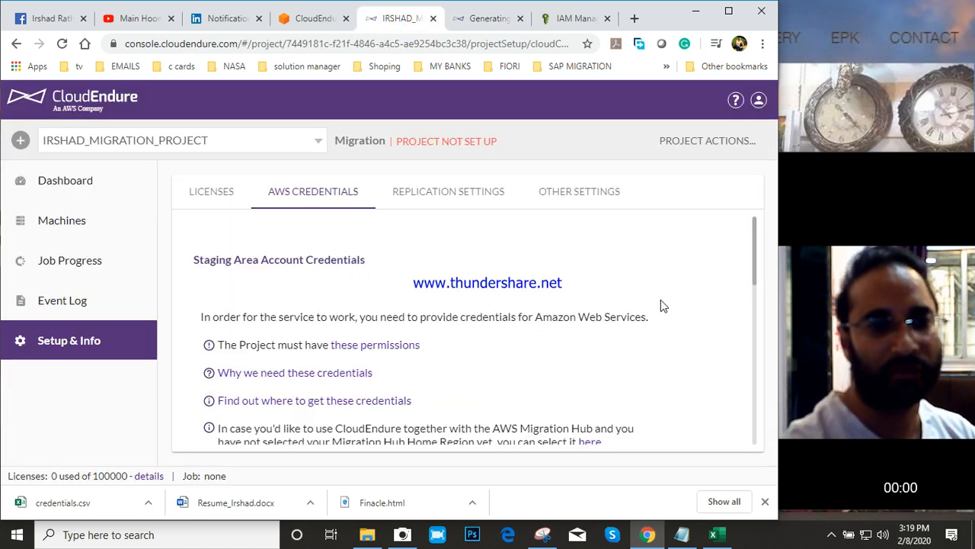
pyautogui.click(755, 385)
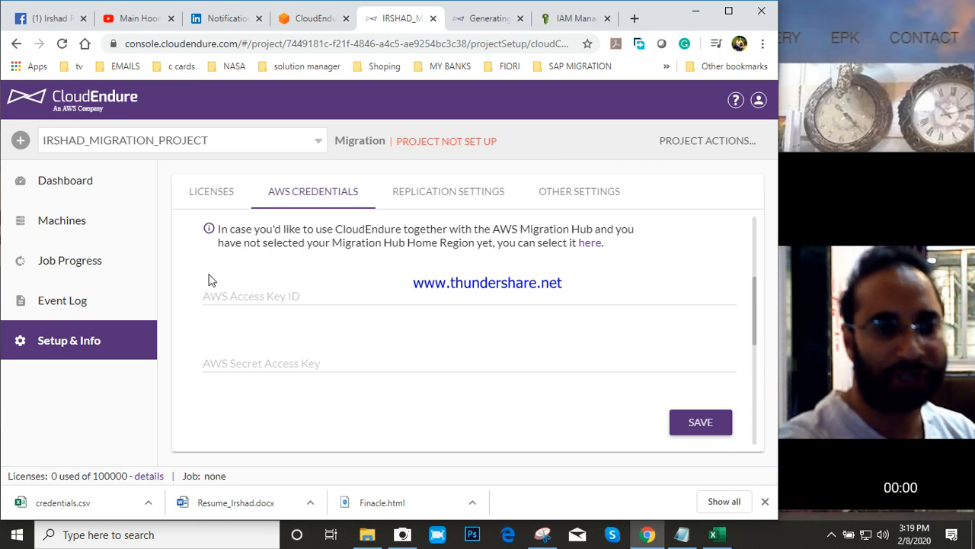
# Step: Review the migration project's dashboard and the instructions for adding machines
pyautogui.click(59, 184)
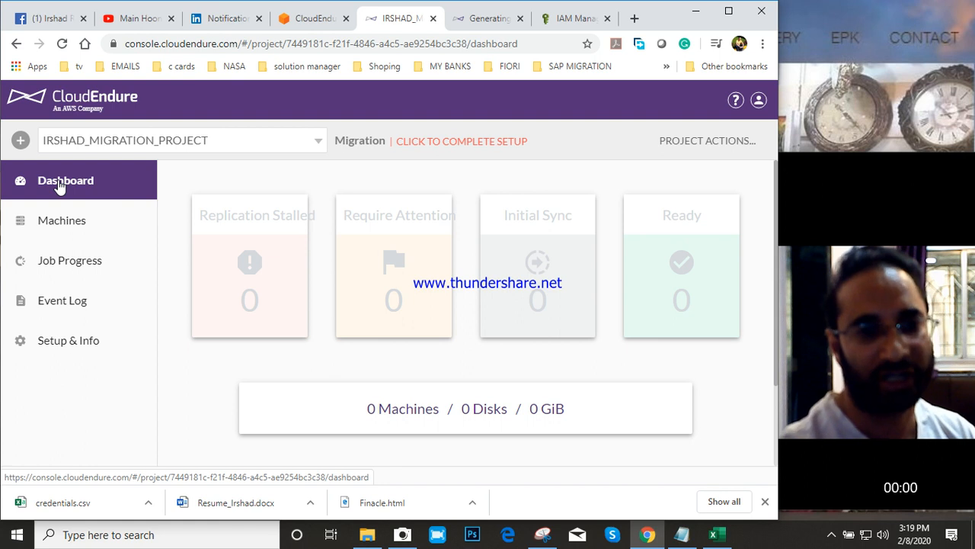
pyautogui.click(68, 226)
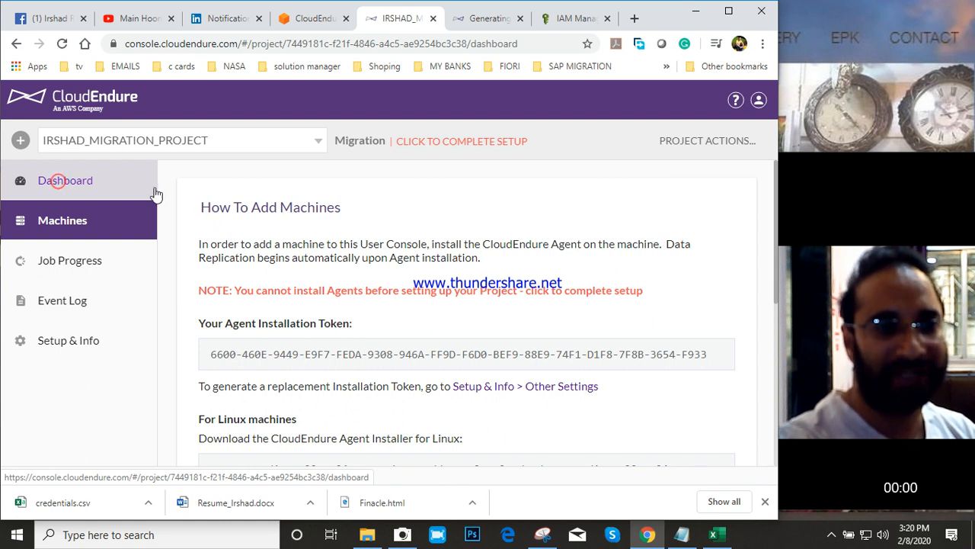
pyautogui.click(90, 187)
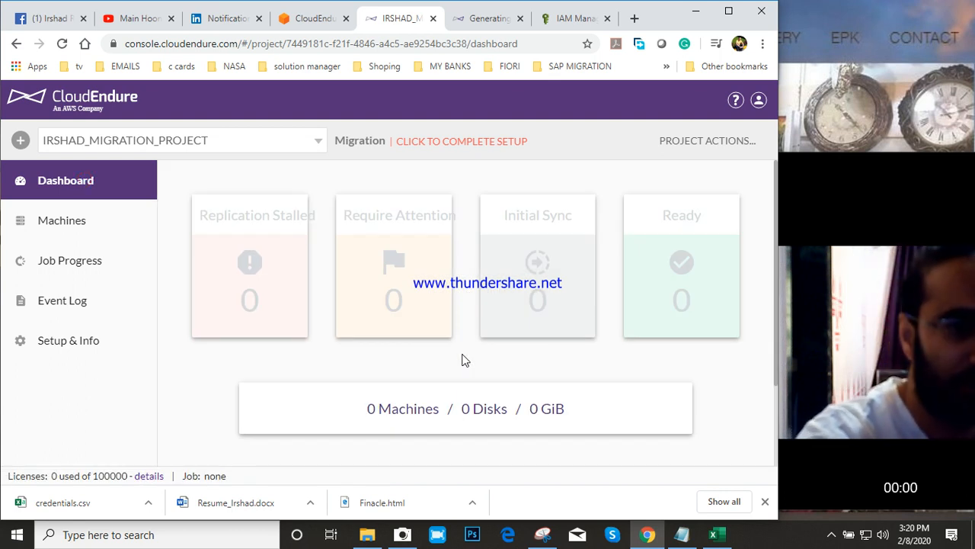
# Step: Check the AWS access keys in the credentials1 workbook in Excel and return to the project's dashboard
pyautogui.click(728, 540)
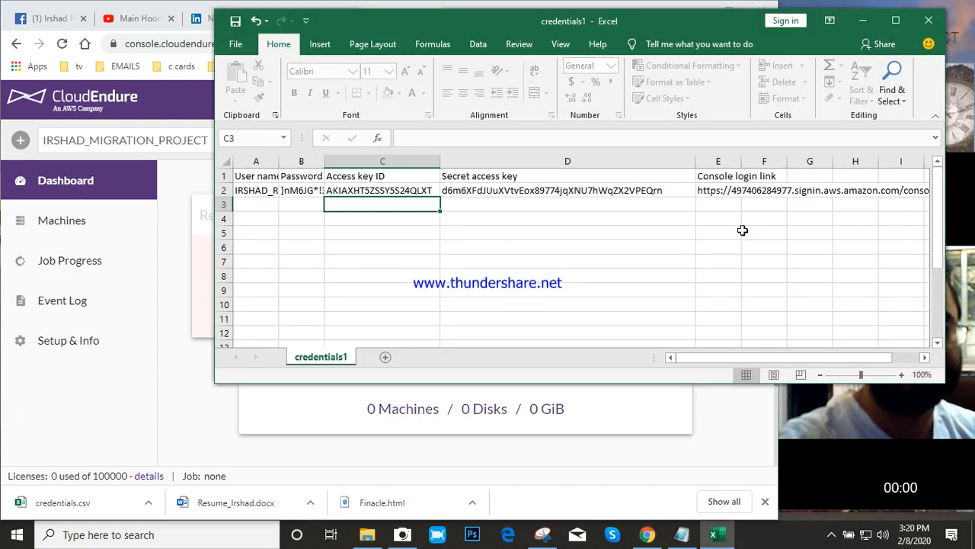
pyautogui.click(852, 22)
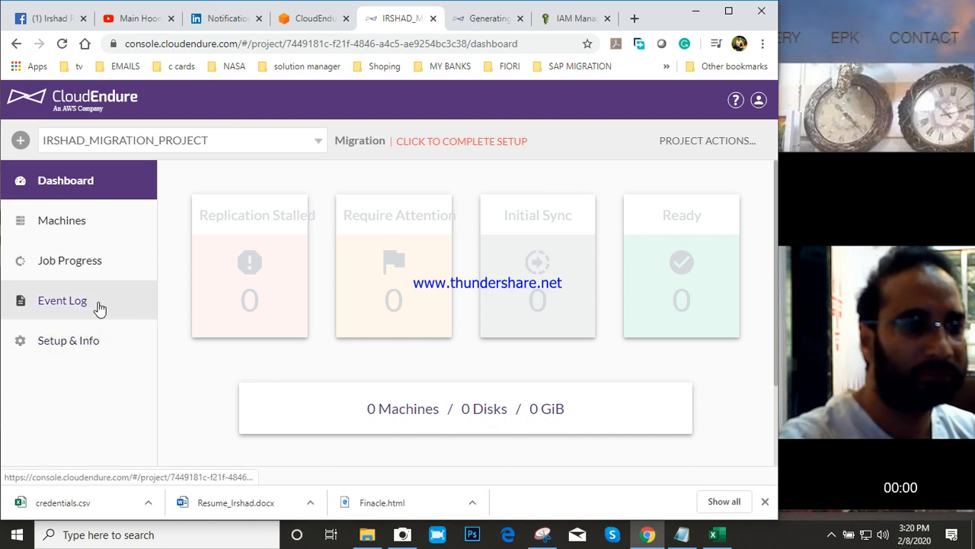
pyautogui.click(89, 189)
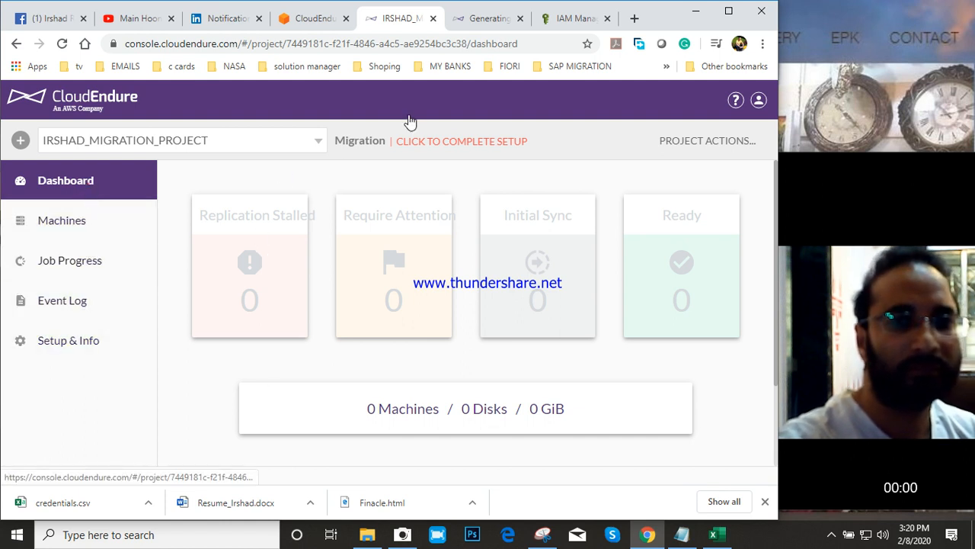
# Step: Go to the project's pending setup and activate the AWS Access Key ID field under the staging area account credentials
pyautogui.click(463, 142)
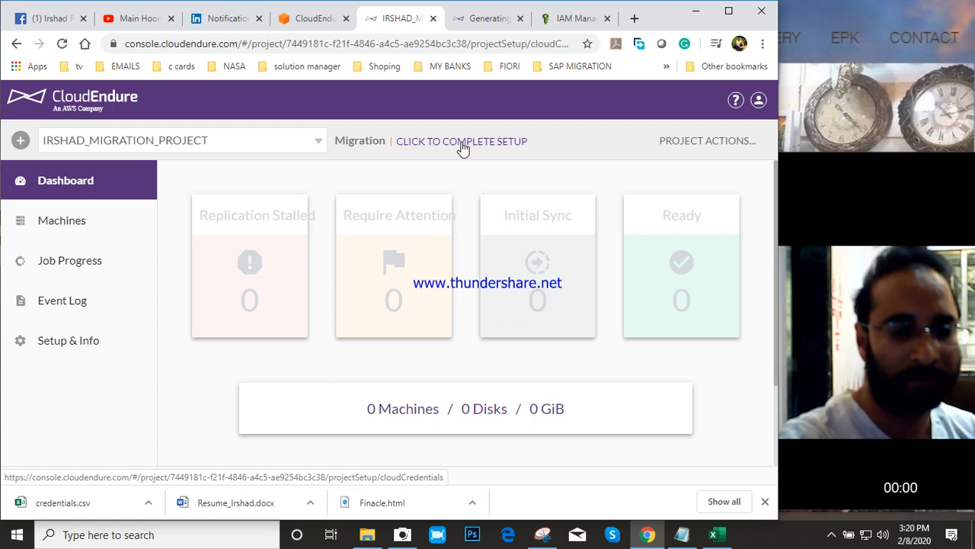
pyautogui.click(463, 141)
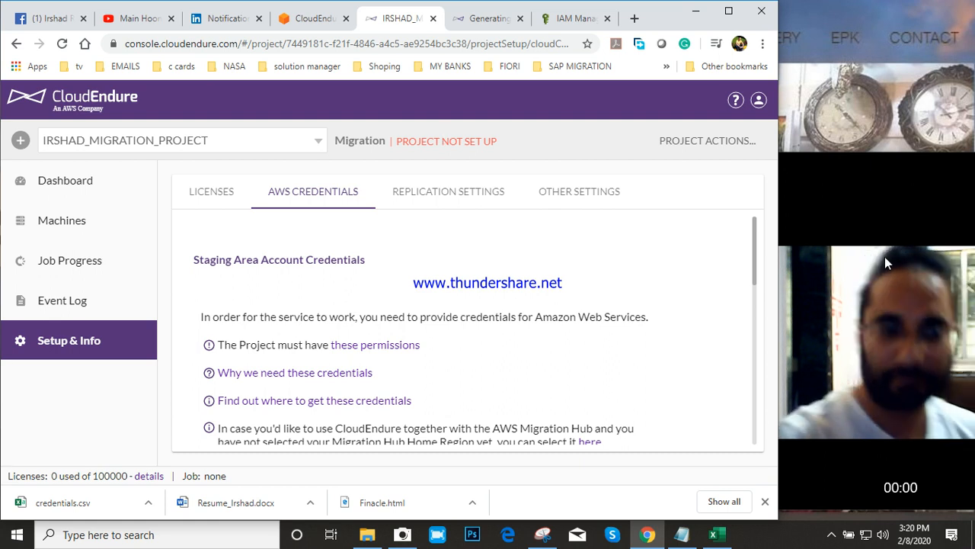
pyautogui.scroll(-6, 361, 320)
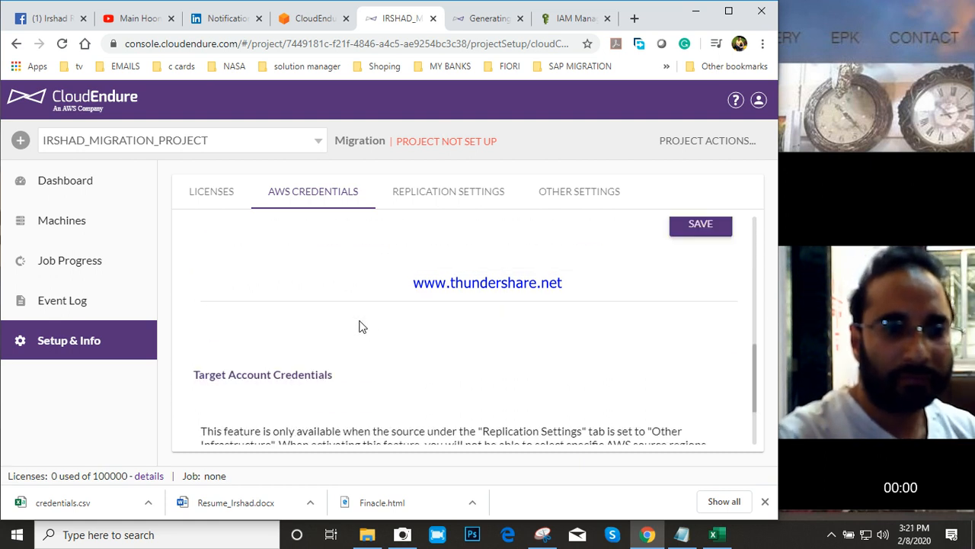
pyautogui.scroll(3, 361, 326)
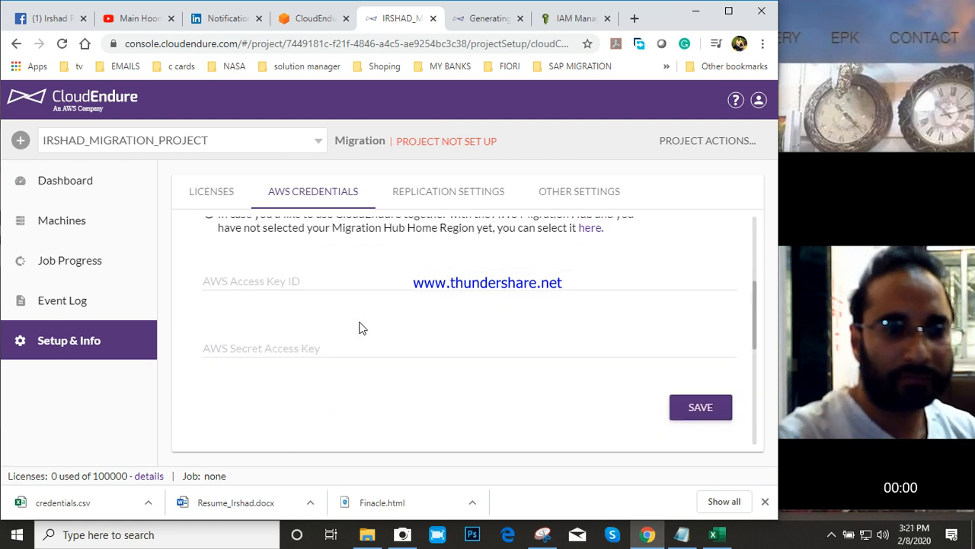
pyautogui.click(277, 276)
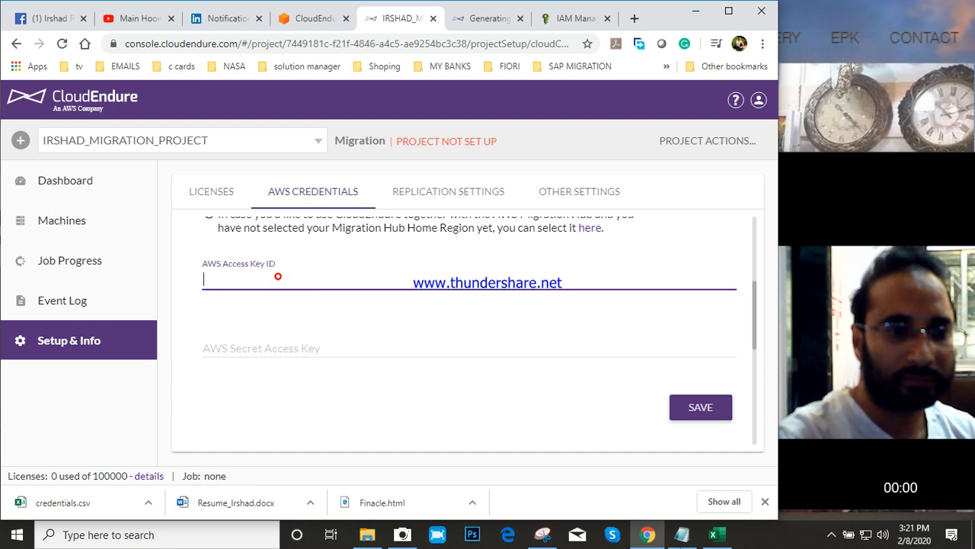
# Step: Try filling in the AWS Access Key ID with the secret key line copied from the cdt text file in Notepad
pyautogui.click(680, 535)
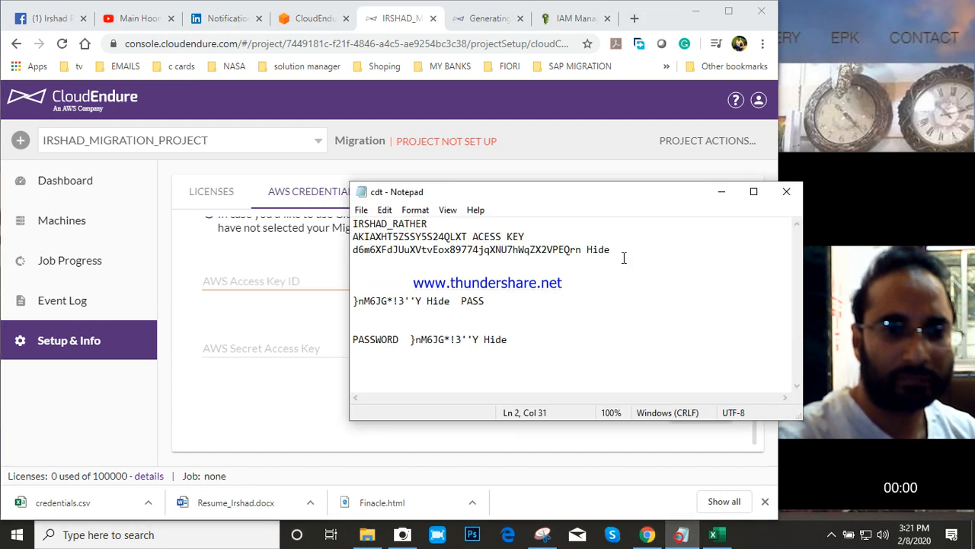
pyautogui.moveTo(630, 250); pyautogui.dragTo(347, 245)
pyautogui.rightClick(408, 250)
pyautogui.click(438, 290)
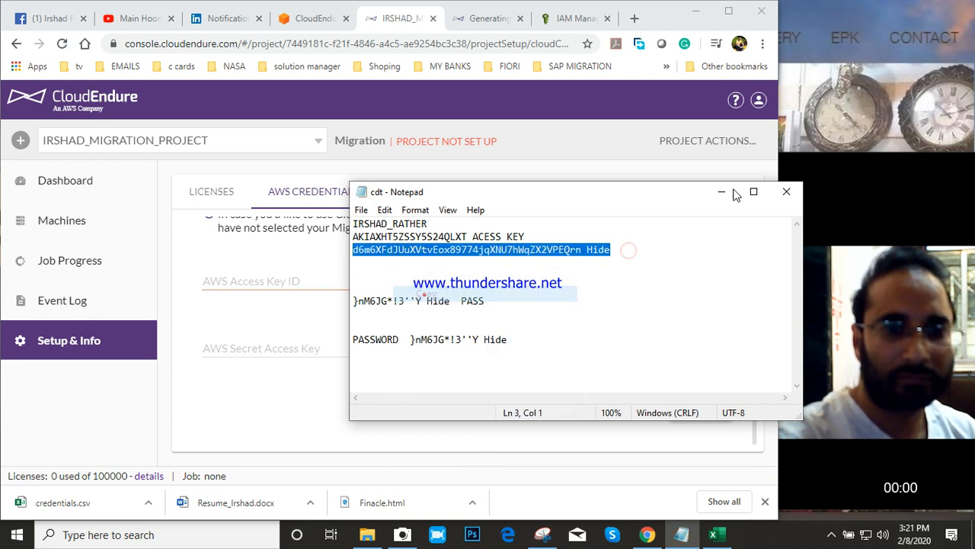
pyautogui.click(722, 191)
pyautogui.click(308, 272)
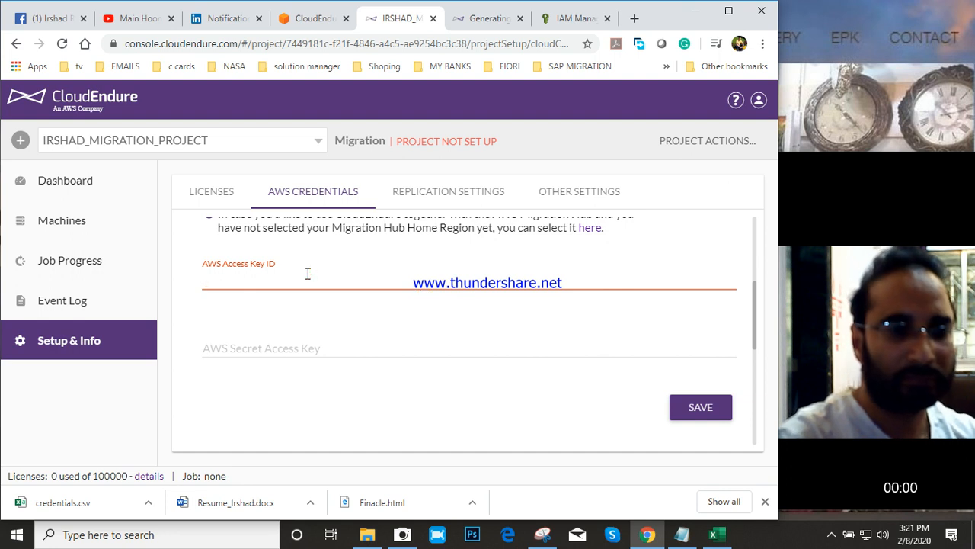
pyautogui.rightClick(307, 273)
pyautogui.click(333, 385)
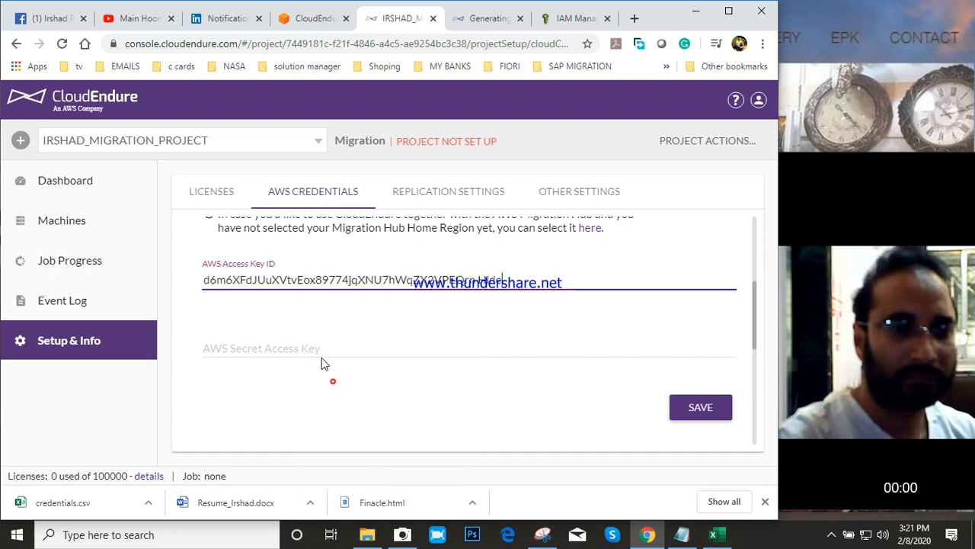
pyautogui.click(529, 276)
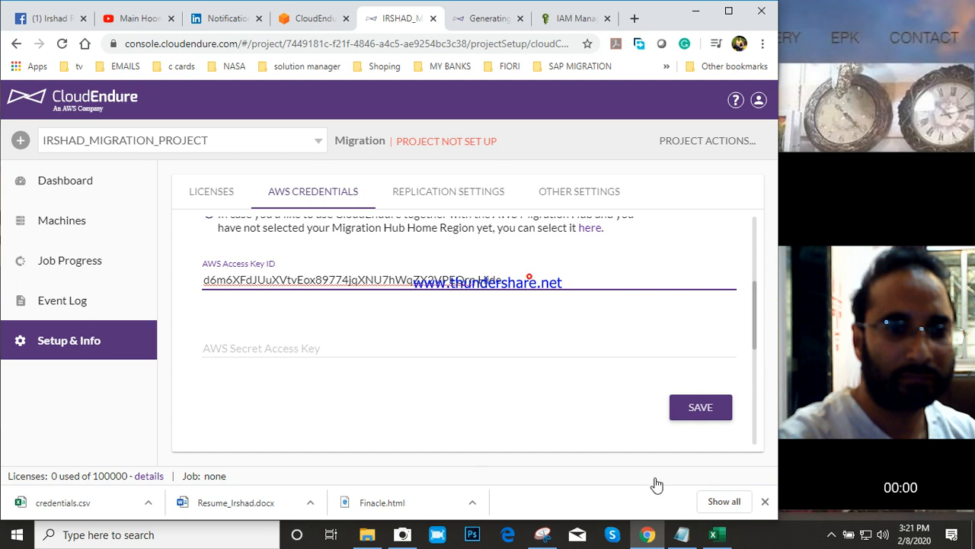
# Step: Try to replace the AWS Access Key ID entry with the whole access key line copied from the cdt file
pyautogui.click(684, 535)
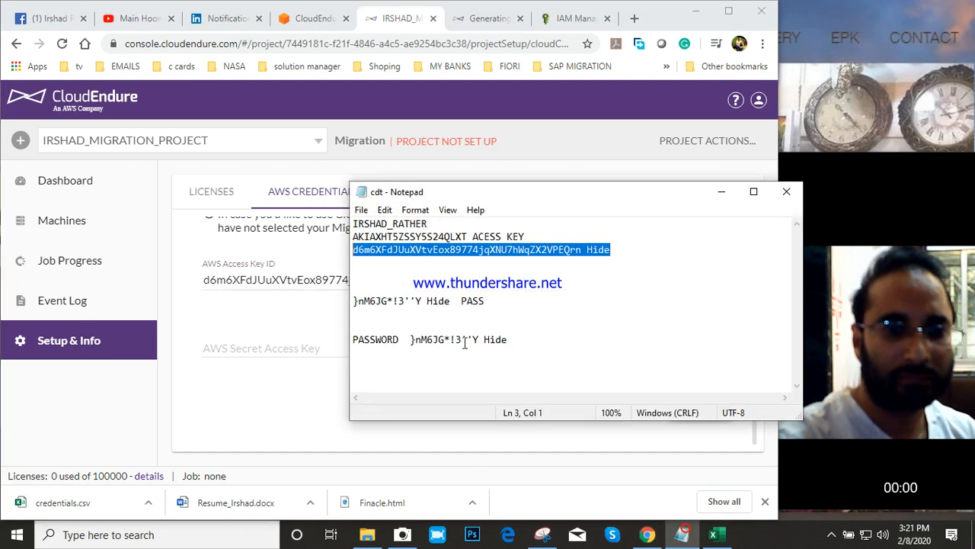
pyautogui.moveTo(529, 237); pyautogui.dragTo(353, 237)
pyautogui.rightClick(371, 237)
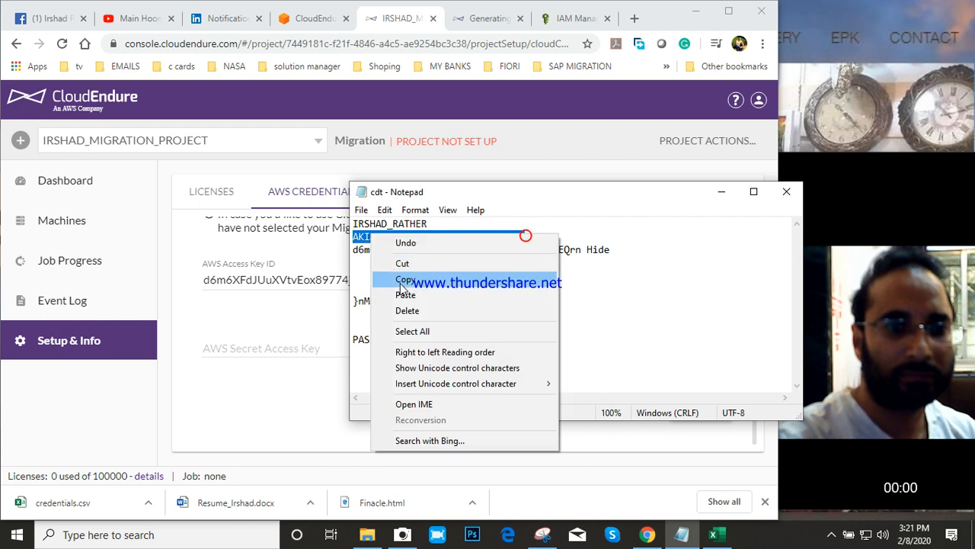
pyautogui.click(402, 284)
pyautogui.click(280, 294)
pyautogui.moveTo(523, 277); pyautogui.dragTo(185, 272)
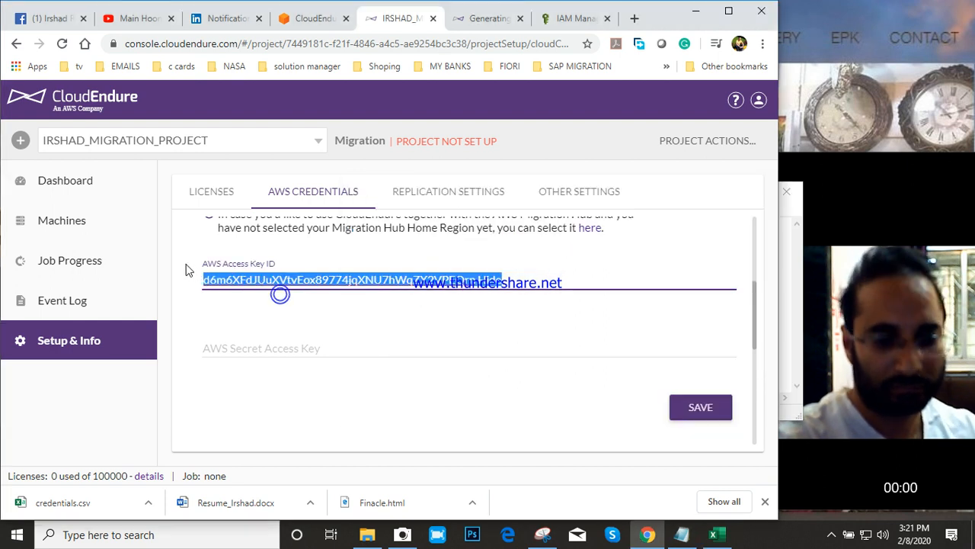
pyautogui.rightClick(394, 279)
pyautogui.click(415, 308)
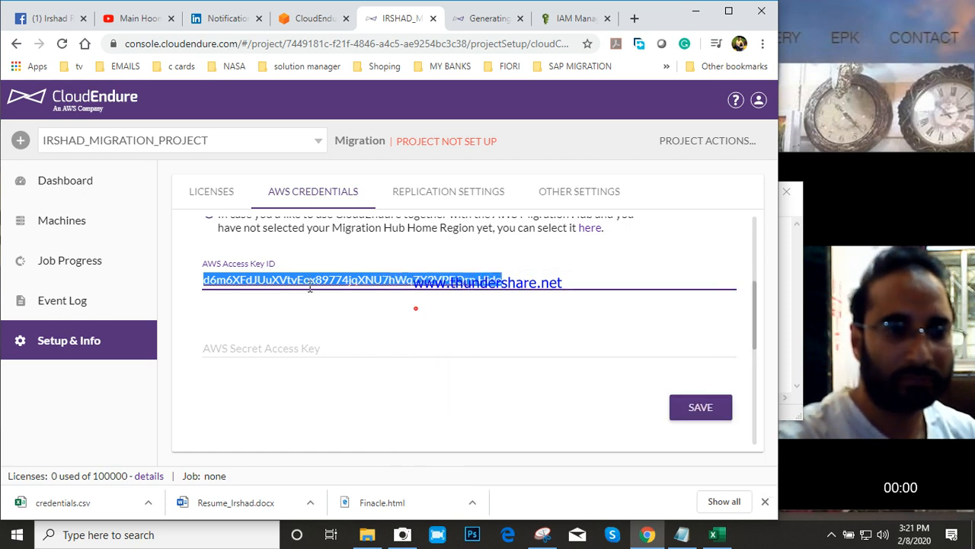
pyautogui.press('BackSpace')
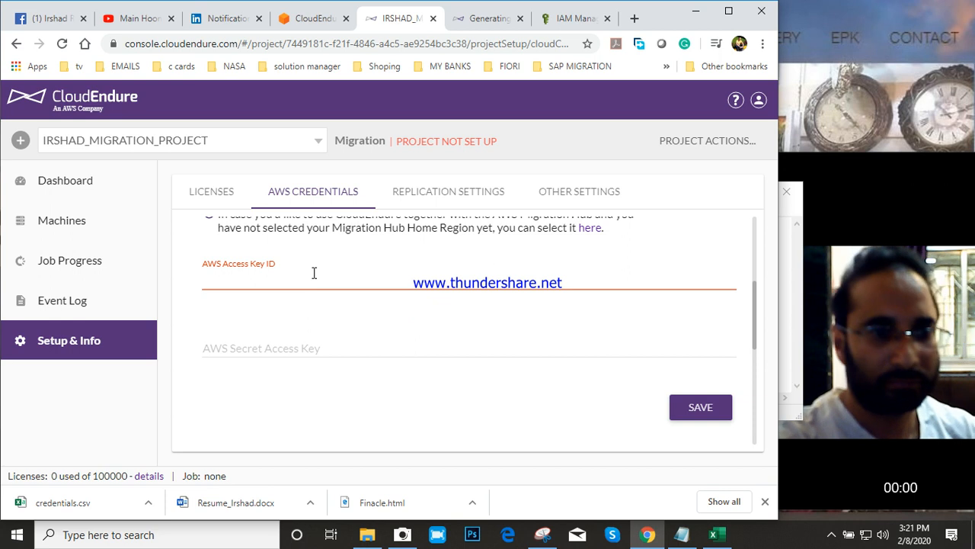
pyautogui.rightClick(313, 272)
pyautogui.click(341, 383)
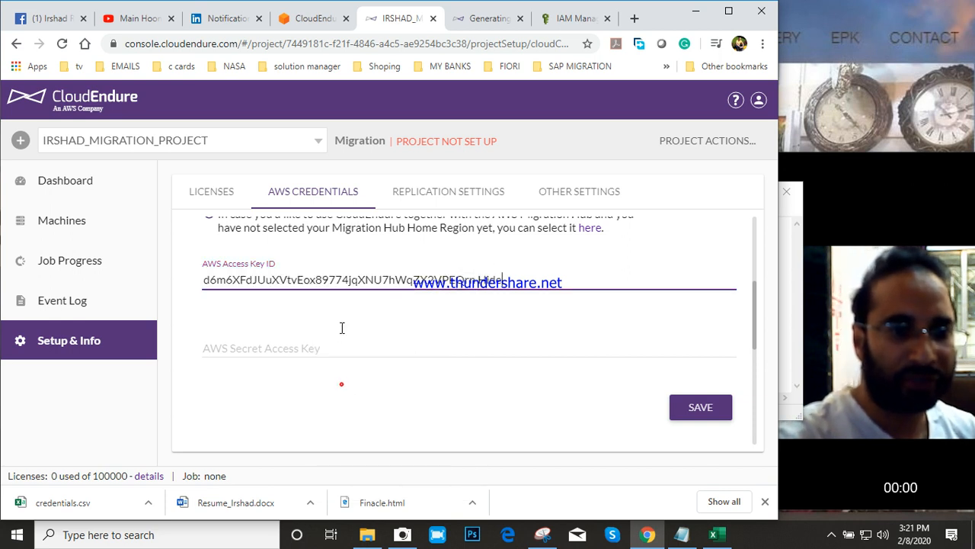
# Step: Select only the access key ID in the cdt file, without its trailing label, and copy it
pyautogui.click(681, 534)
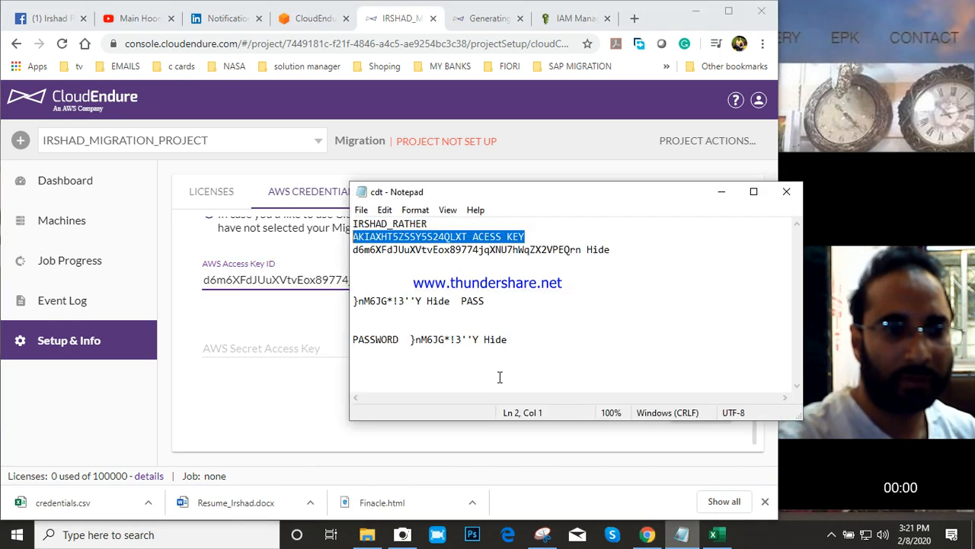
pyautogui.click(499, 238)
pyautogui.moveTo(470, 237); pyautogui.dragTo(355, 237)
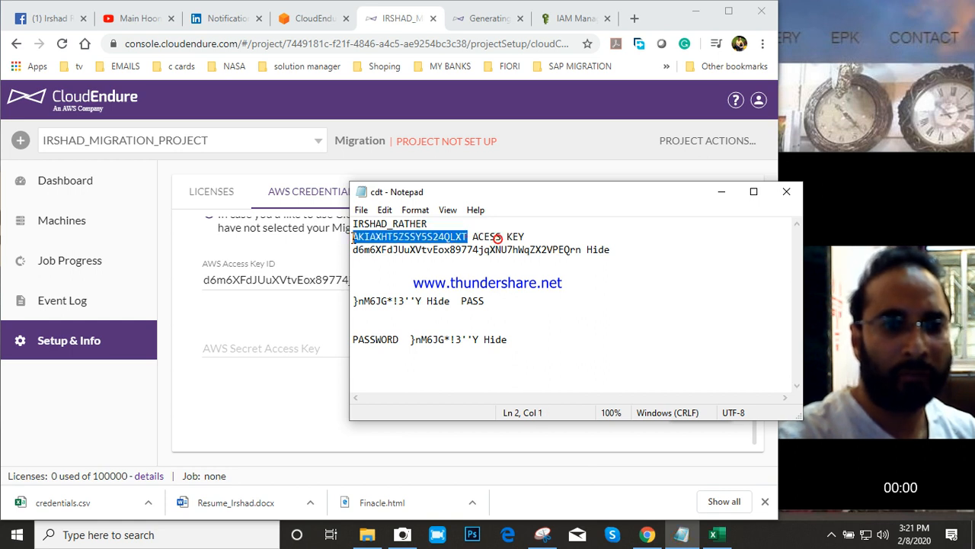
pyautogui.rightClick(374, 240)
pyautogui.click(404, 285)
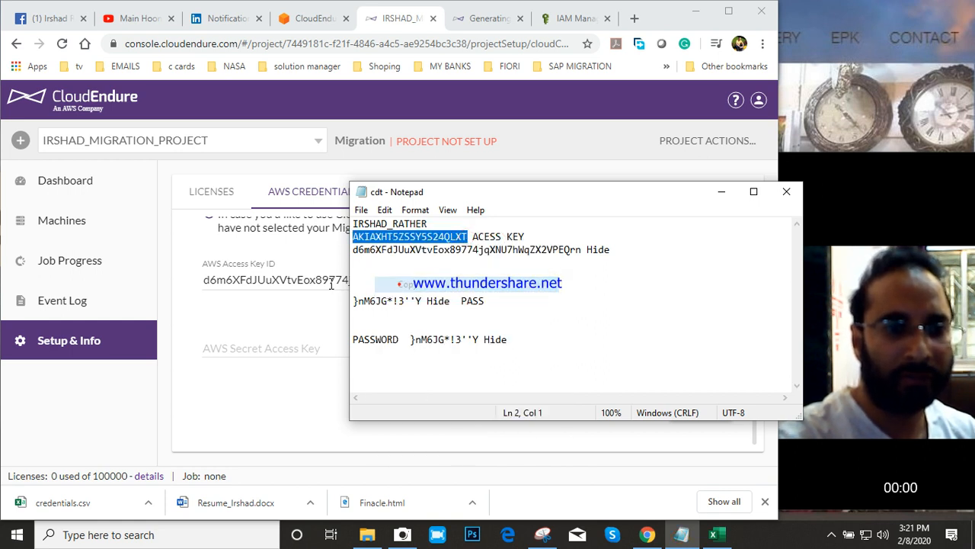
# Step: Try to replace the AWS Access Key ID entry with the key copied without its label
pyautogui.click(329, 281)
pyautogui.tripleClick(330, 281)
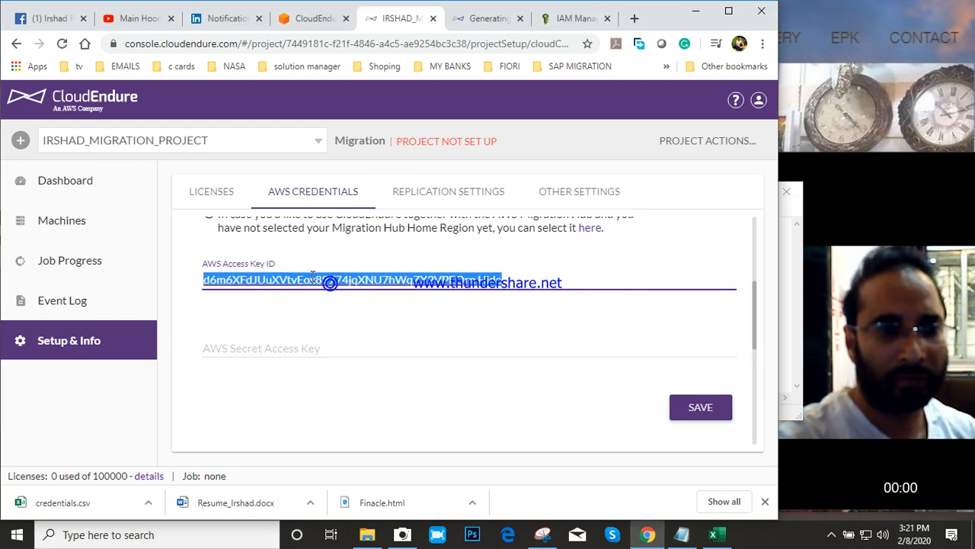
pyautogui.rightClick(314, 276)
pyautogui.click(302, 291)
pyautogui.press('Delete')
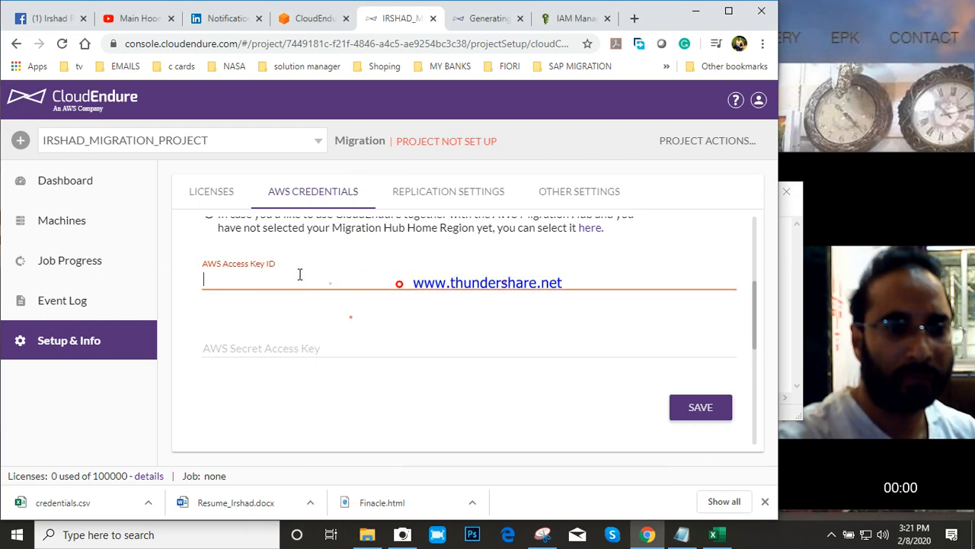
pyautogui.rightClick(299, 276)
pyautogui.click(329, 387)
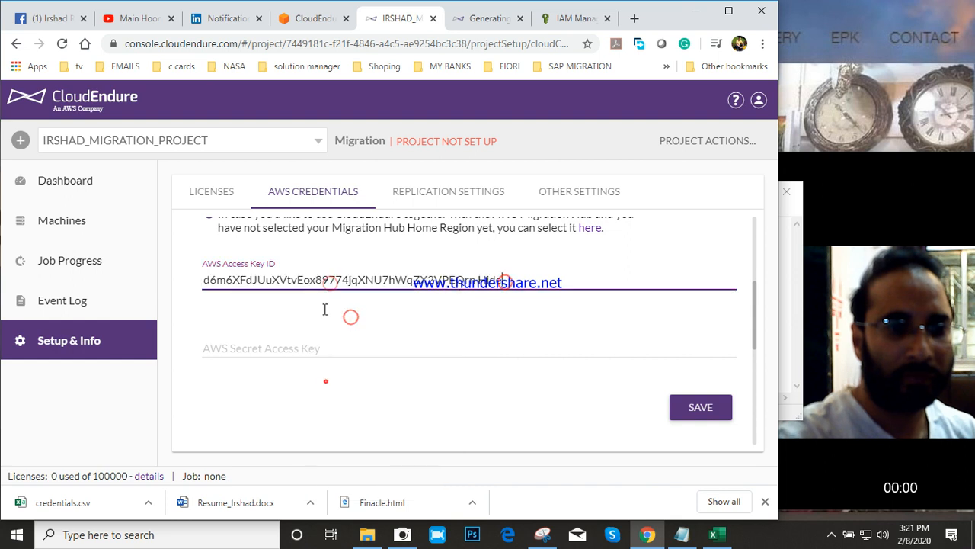
# Step: Clear the AWS Access Key ID field and fill it with the access key ID copied again from the cdt file
pyautogui.moveTo(508, 280); pyautogui.dragTo(202, 279)
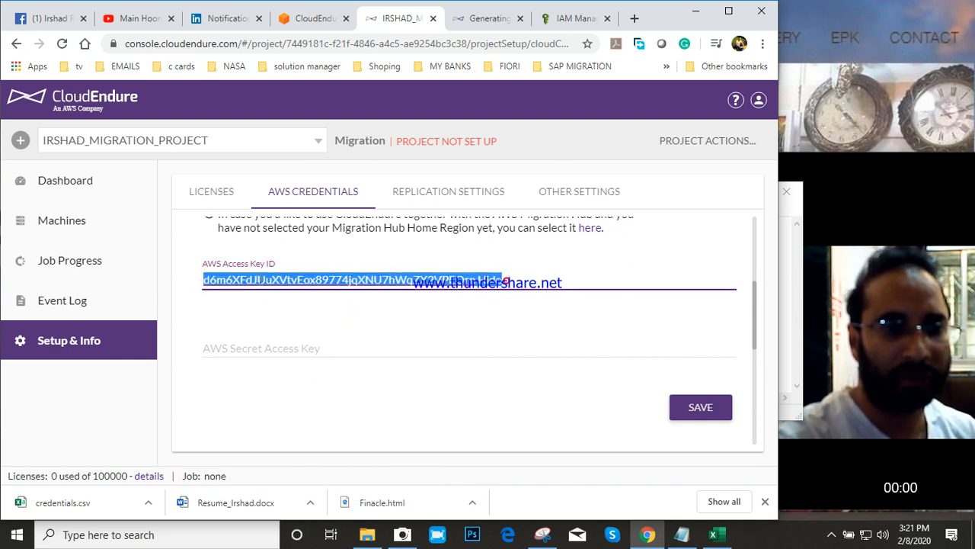
pyautogui.rightClick(259, 281)
pyautogui.click(302, 334)
pyautogui.press('Delete')
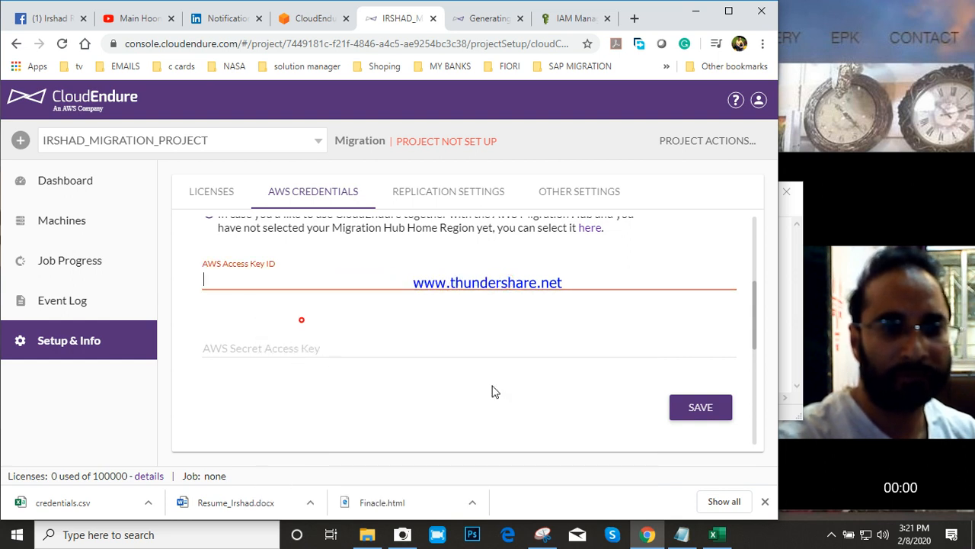
pyautogui.click(683, 535)
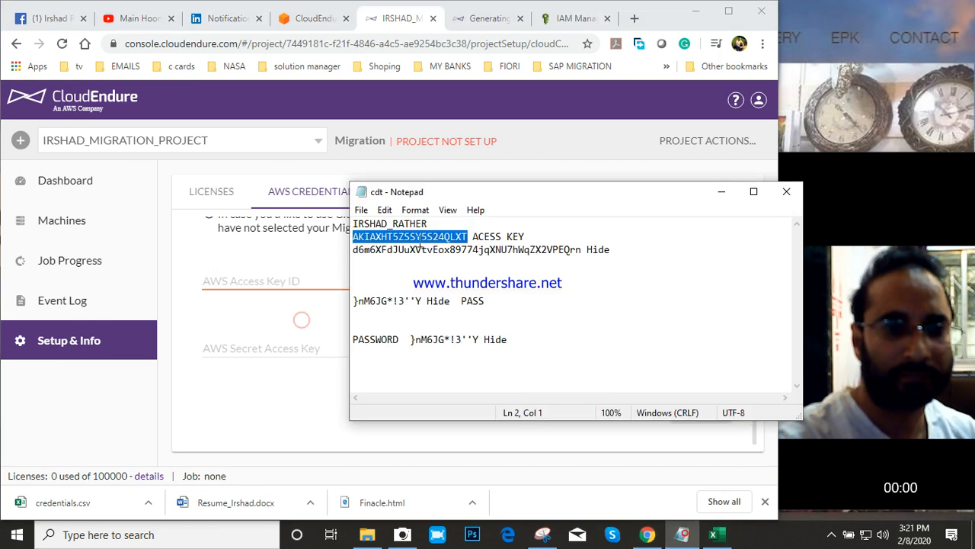
pyautogui.rightClick(421, 237)
pyautogui.click(451, 282)
pyautogui.click(303, 277)
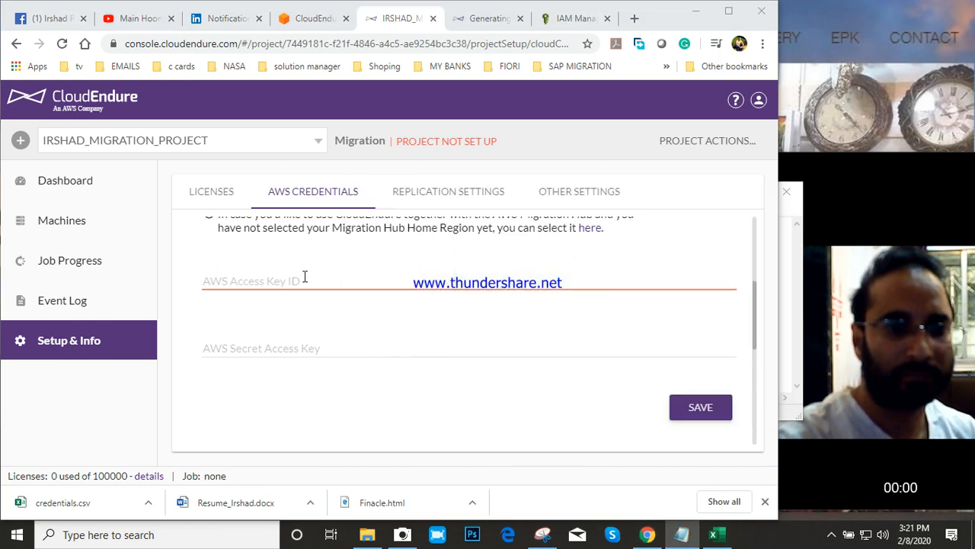
pyautogui.rightClick(305, 278)
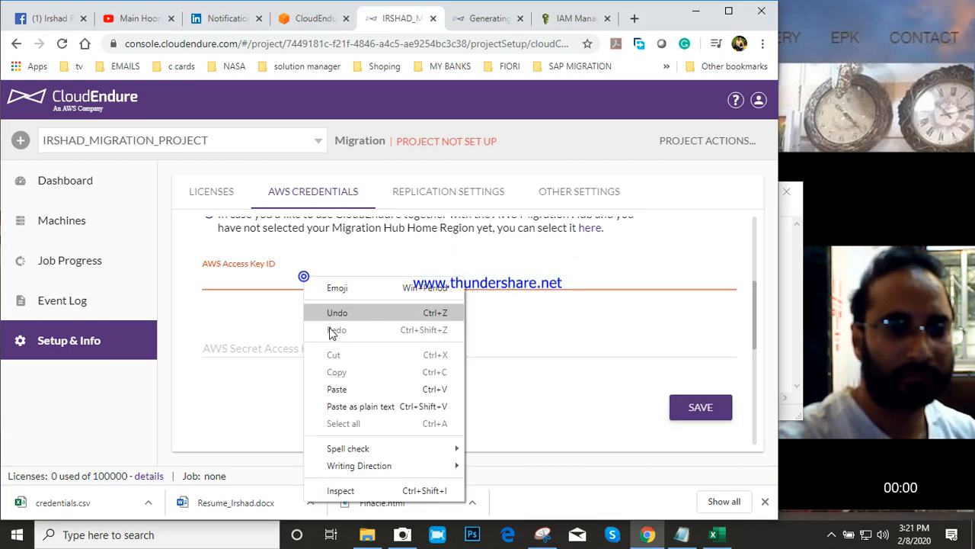
pyautogui.click(336, 389)
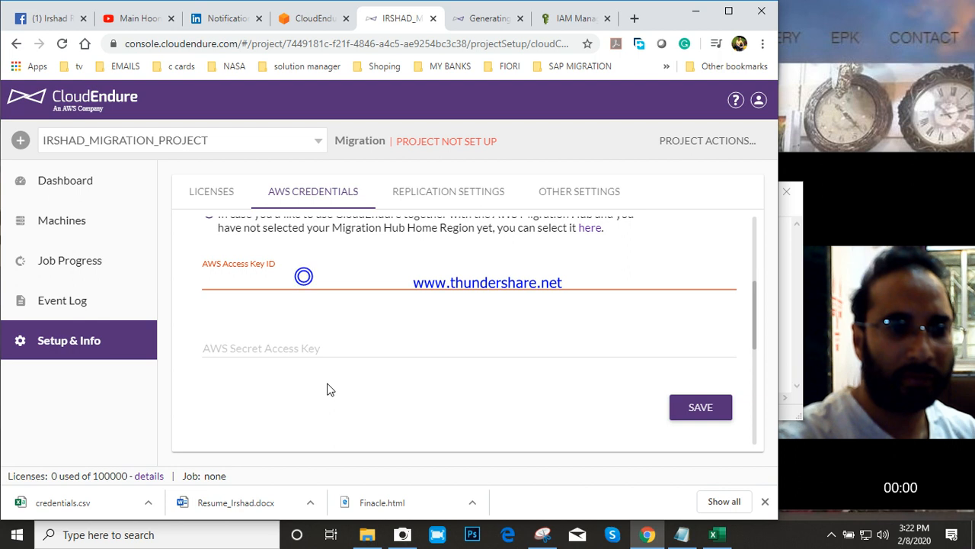
# Step: Copy the full secret access key from cell D2 of the credentials1 workbook in Excel and return to the project's AWS credentials
pyautogui.click(681, 535)
pyautogui.click(440, 250)
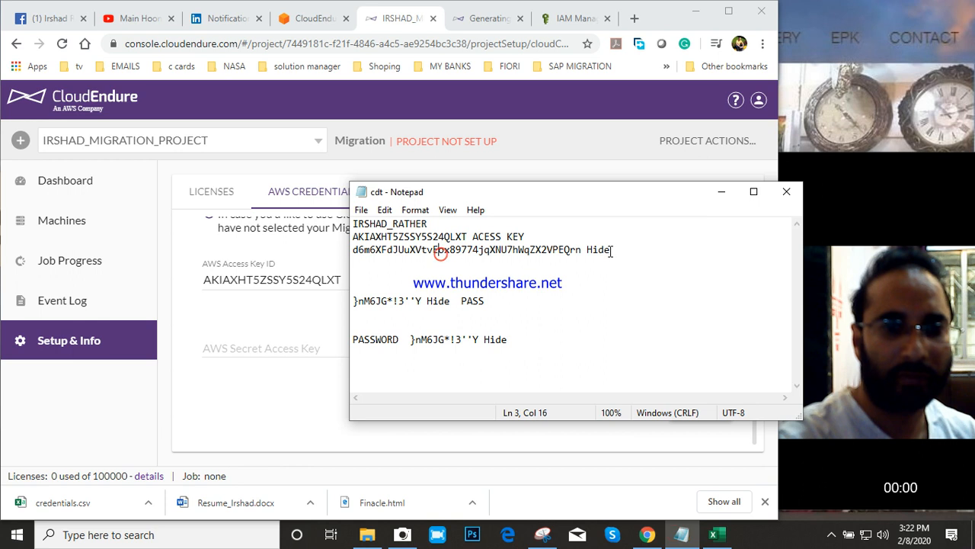
pyautogui.click(719, 537)
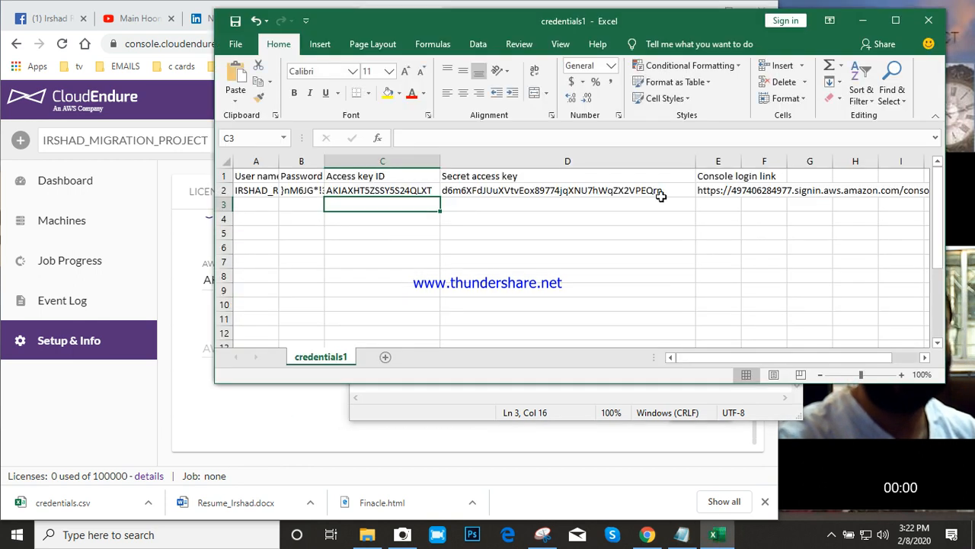
pyautogui.doubleClick(667, 190)
pyautogui.hotkey('shift', 'Left')
pyautogui.hotkey('shift', 'Left')
pyautogui.hotkey('shift', 'Left')
pyautogui.hotkey('shift', 'Left')
pyautogui.hotkey('shift', 'Left')
pyautogui.hotkey('shift', 'Left')
pyautogui.hotkey('shift', 'Left')
pyautogui.hotkey('shift', 'Left')
pyautogui.hotkey('shift', 'Left')
pyautogui.hotkey('shift', 'Left')
pyautogui.hotkey('shift', 'Left')
pyautogui.hotkey('shift', 'Left')
pyautogui.hotkey('shift', 'Left')
pyautogui.hotkey('shift', 'Left')
pyautogui.hotkey('shift', 'Left')
pyautogui.hotkey('shift', 'Left')
pyautogui.hotkey('shift', 'Left')
pyautogui.hotkey('shift', 'Left')
pyautogui.hotkey('shift', 'Left')
pyautogui.hotkey('shift', 'Left')
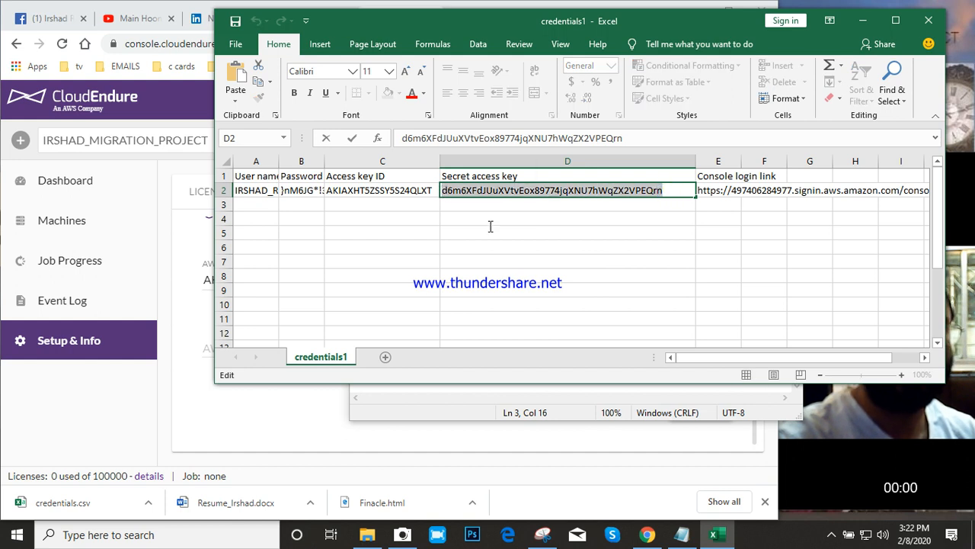
pyautogui.rightClick(461, 190)
pyautogui.click(495, 217)
pyautogui.click(435, 460)
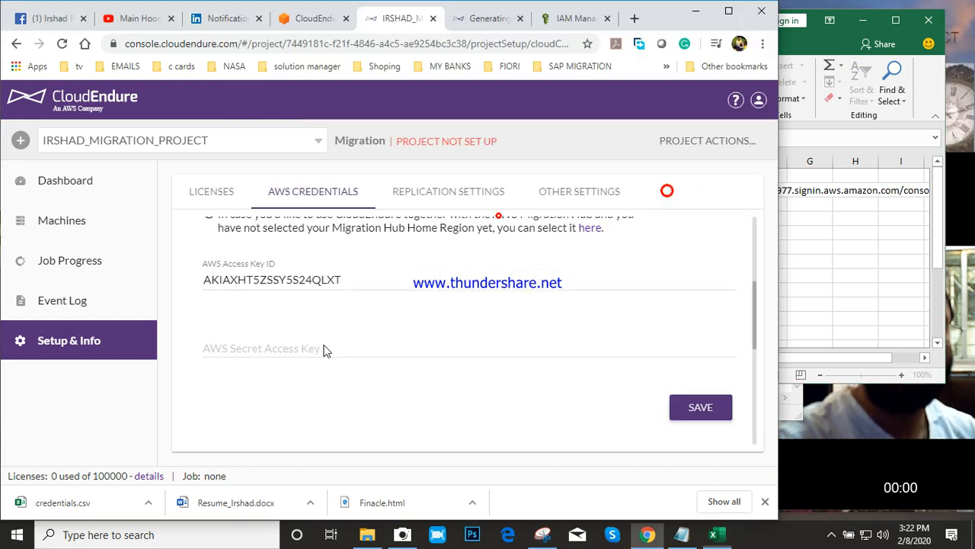
# Step: Paste the copied key into the AWS Secret Access Key field and save the AWS credentials
pyautogui.click(297, 345)
pyautogui.rightClick(298, 344)
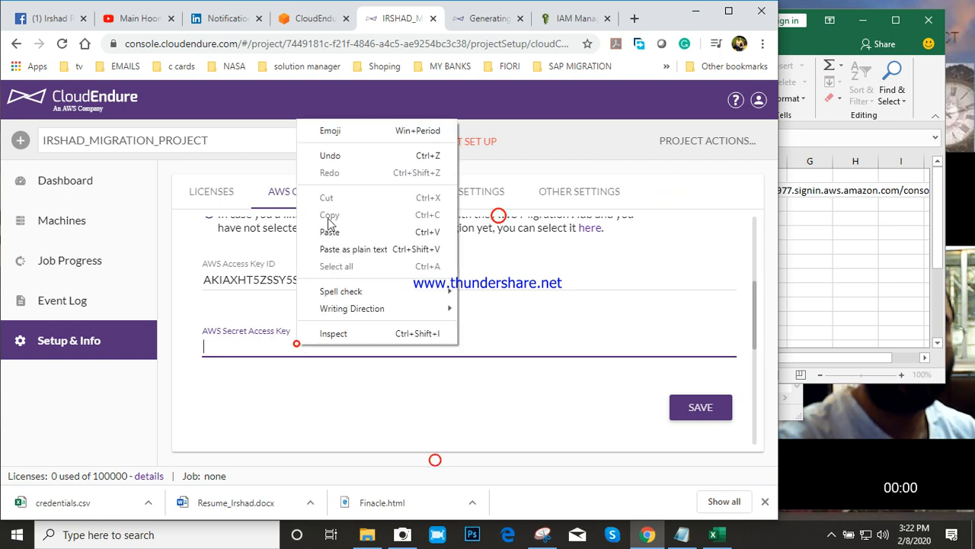
pyautogui.click(326, 228)
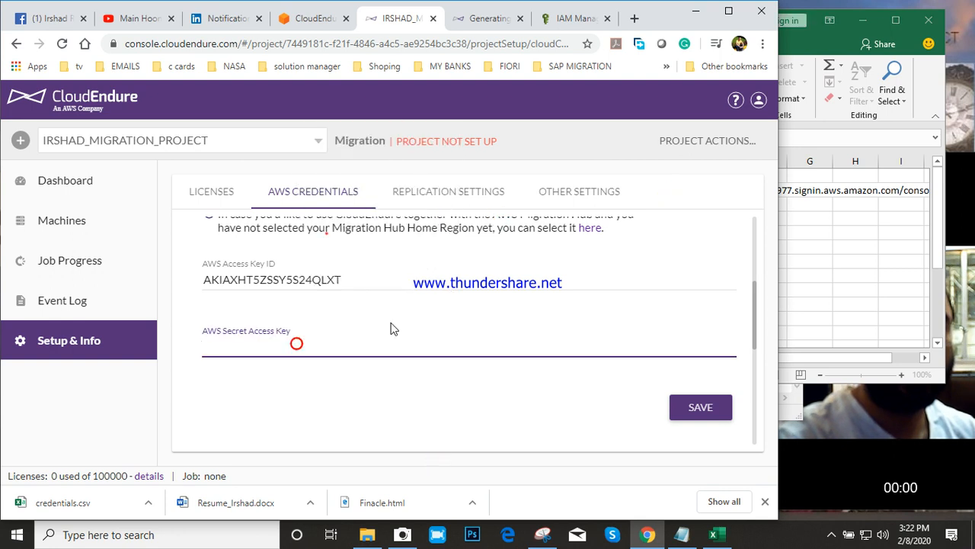
pyautogui.click(692, 409)
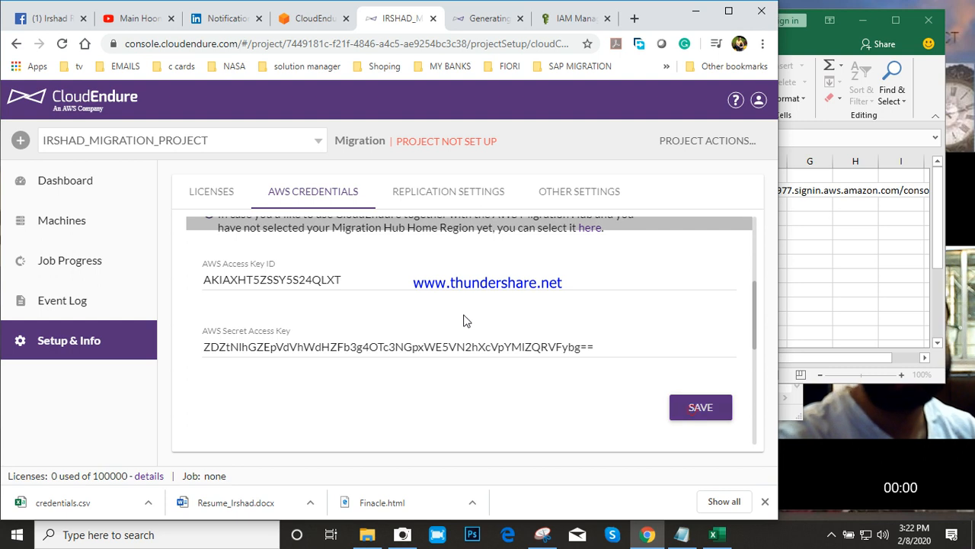
pyautogui.click(752, 240)
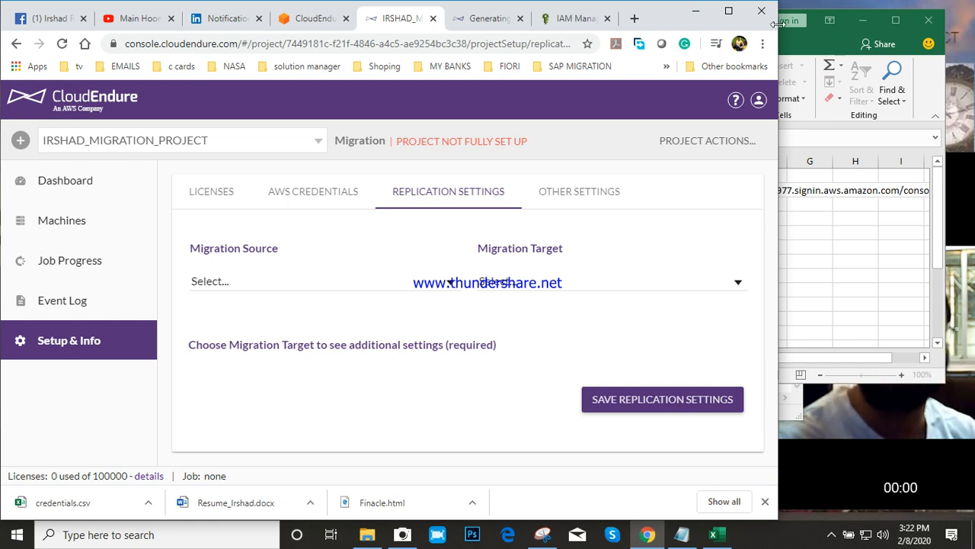
# Step: Minimize the credentials1 workbook and return to the Migration Source setting in the project's replication settings
pyautogui.click(823, 20)
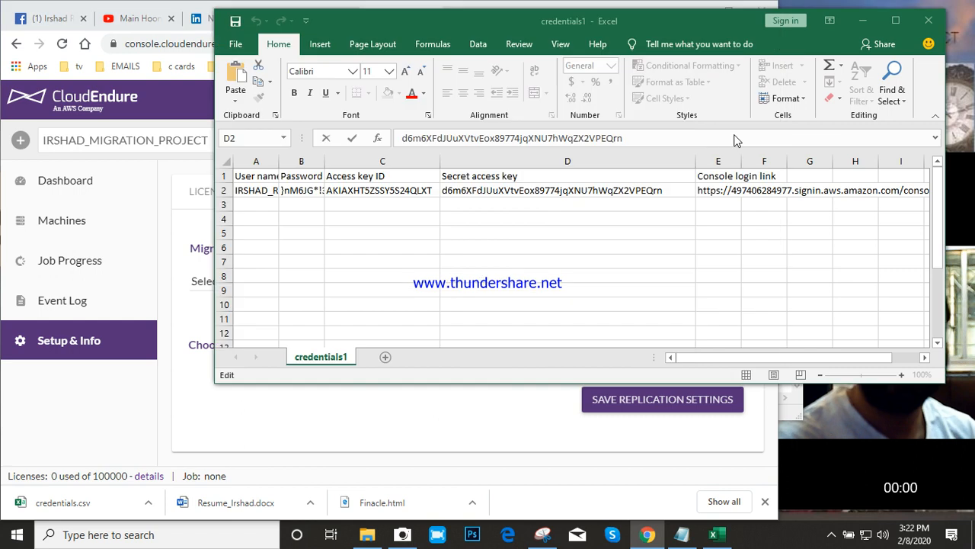
pyautogui.click(694, 19)
pyautogui.moveTo(721, 23); pyautogui.dragTo(559, 150)
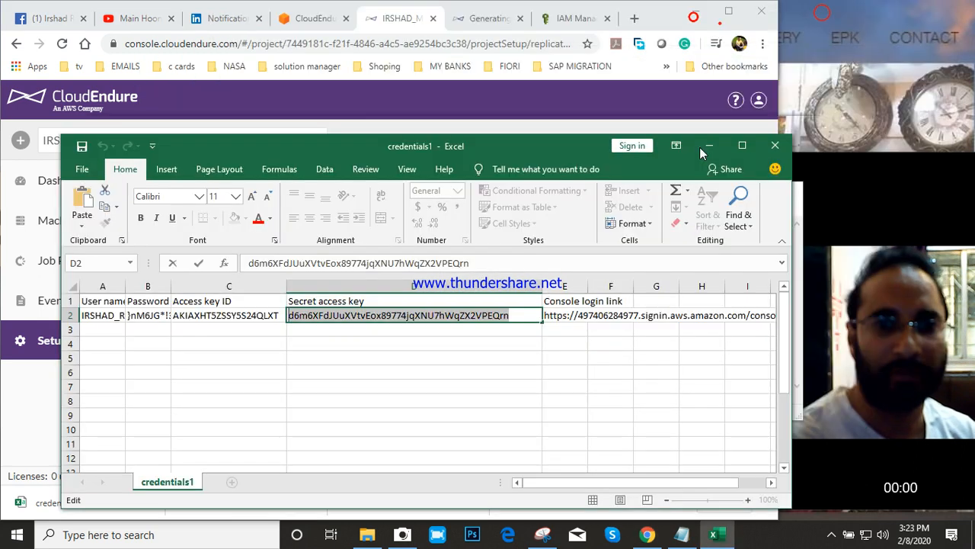
pyautogui.click(699, 147)
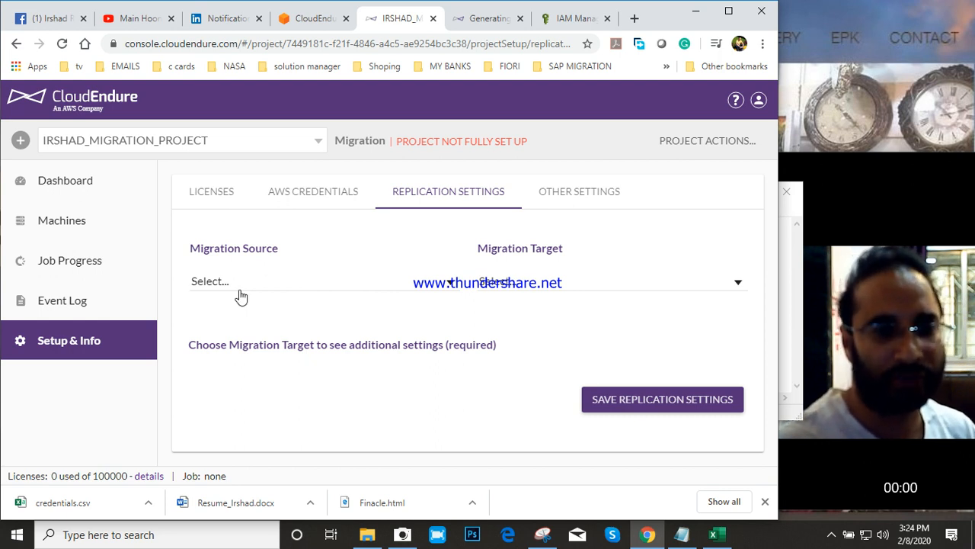
pyautogui.click(278, 267)
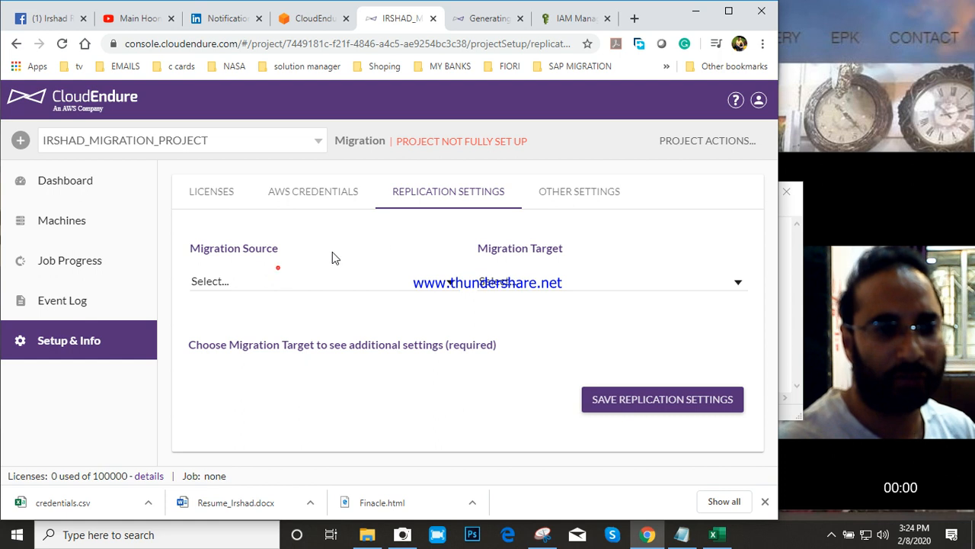
# Step: Look through the available Migration Source and Migration Target options without choosing one
pyautogui.click(267, 279)
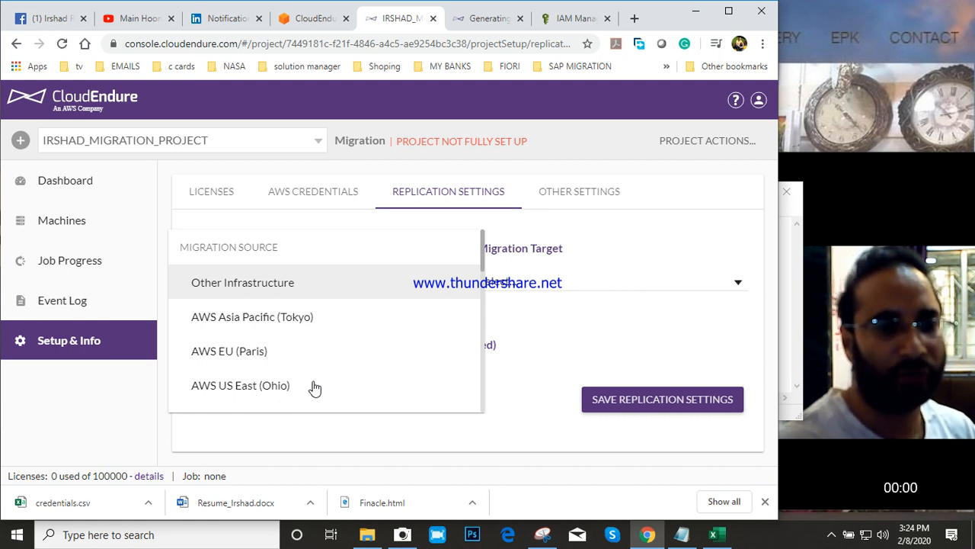
pyautogui.click(546, 305)
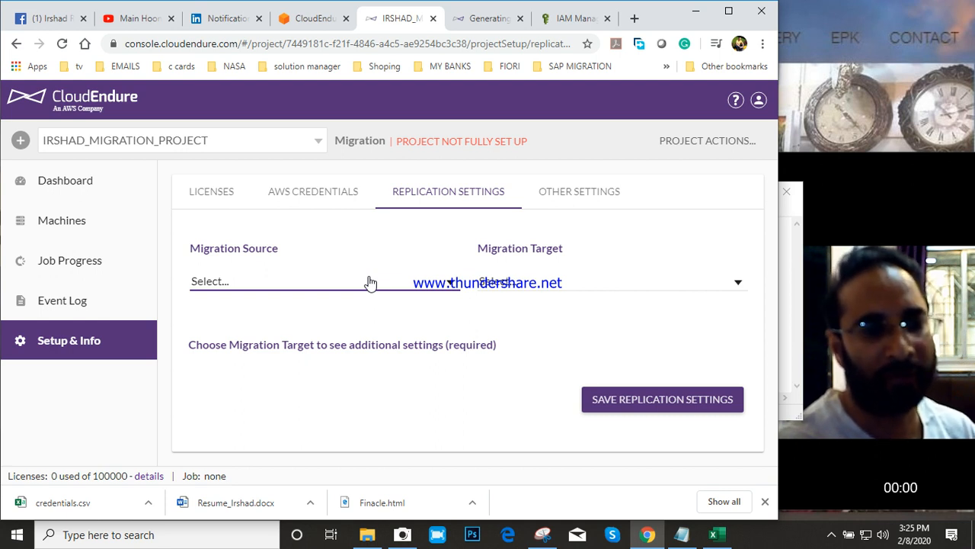
pyautogui.click(555, 283)
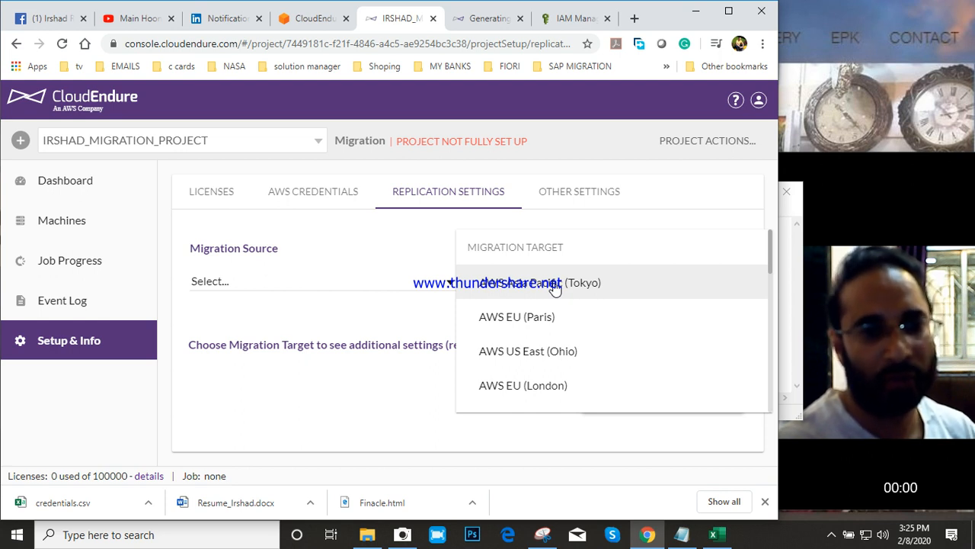
pyautogui.click(417, 323)
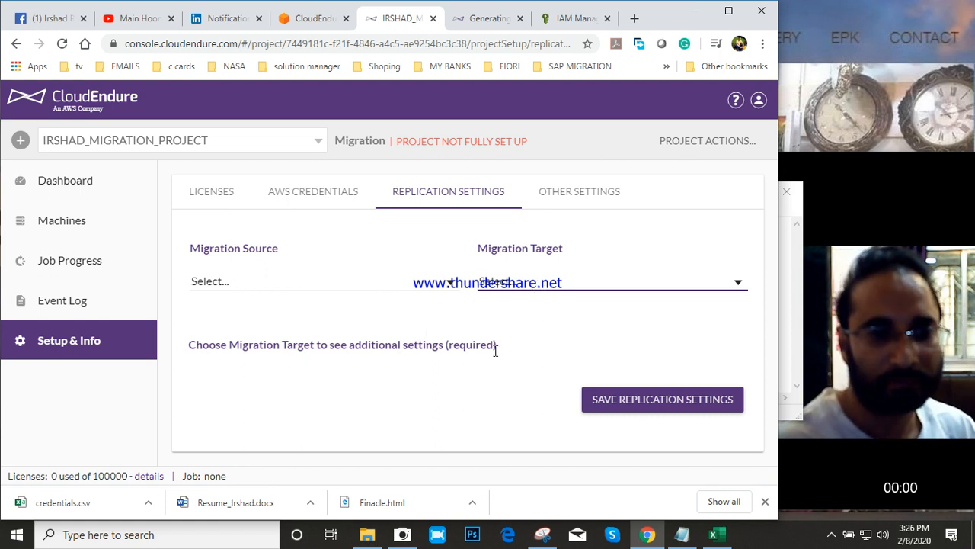
# Step: Set the Migration Source to Other Infrastructure and the Migration Target to AWS Asia Pacific (Tokyo)
pyautogui.click(343, 280)
pyautogui.click(342, 275)
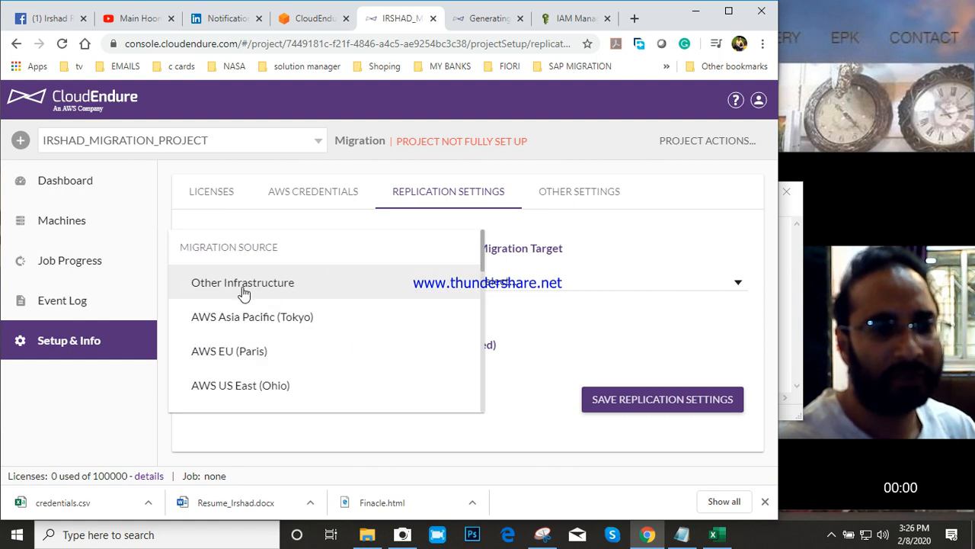
pyautogui.click(242, 286)
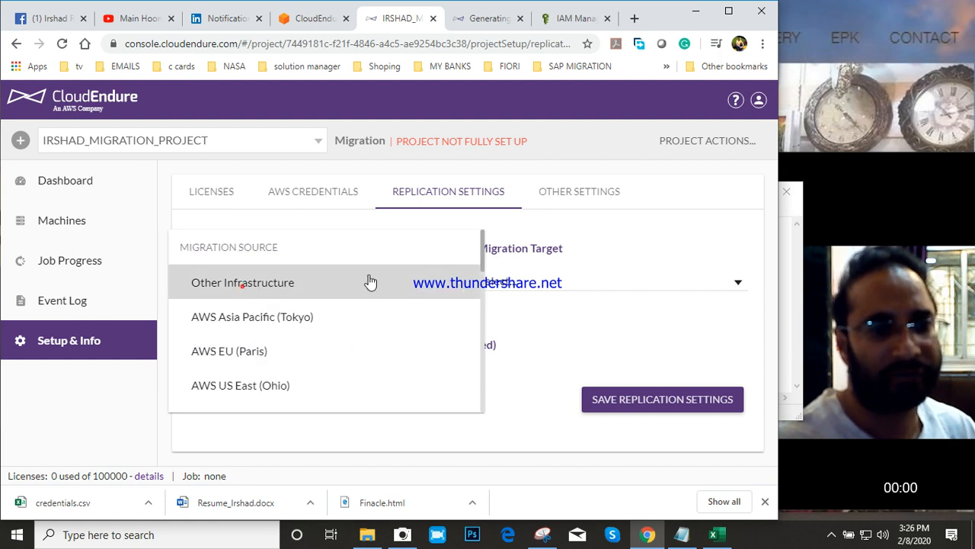
pyautogui.click(603, 277)
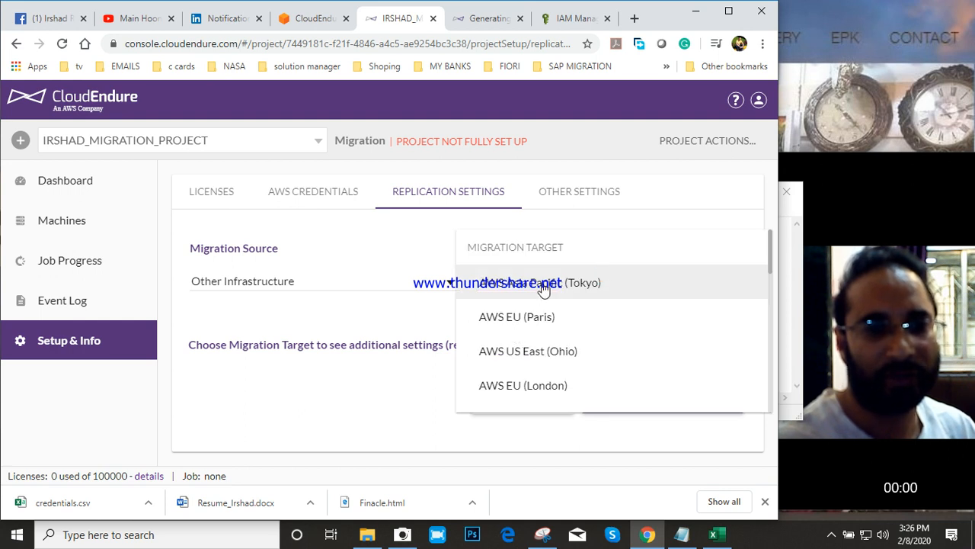
pyautogui.click(544, 288)
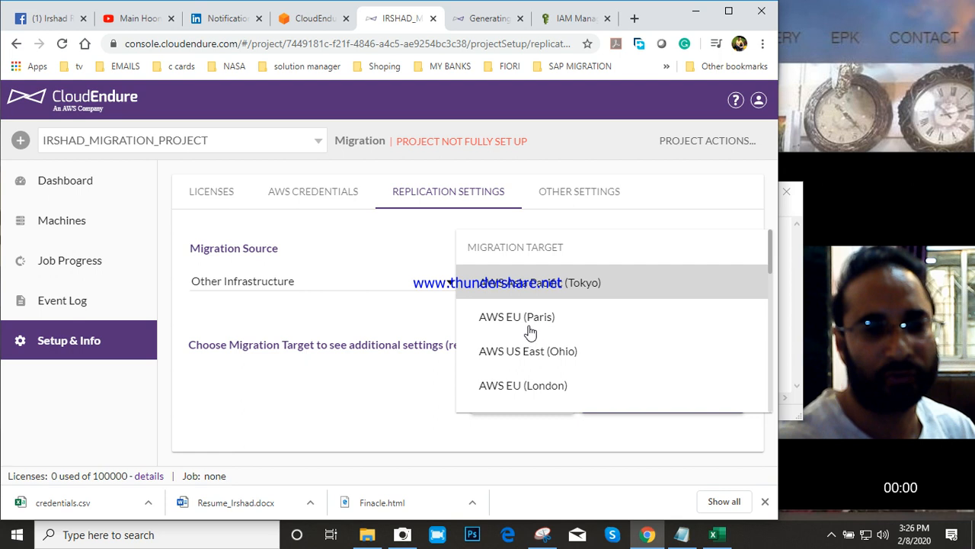
pyautogui.click(370, 303)
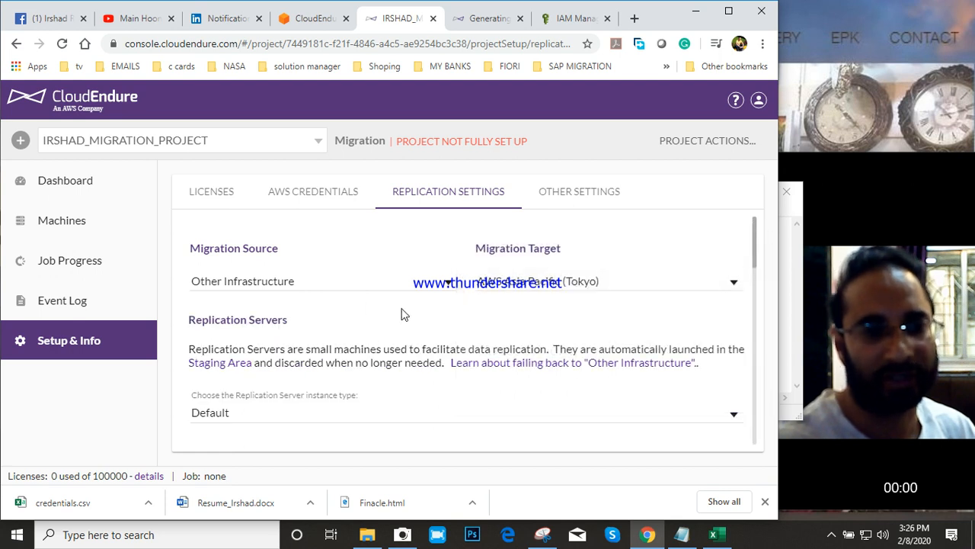
pyautogui.click(402, 308)
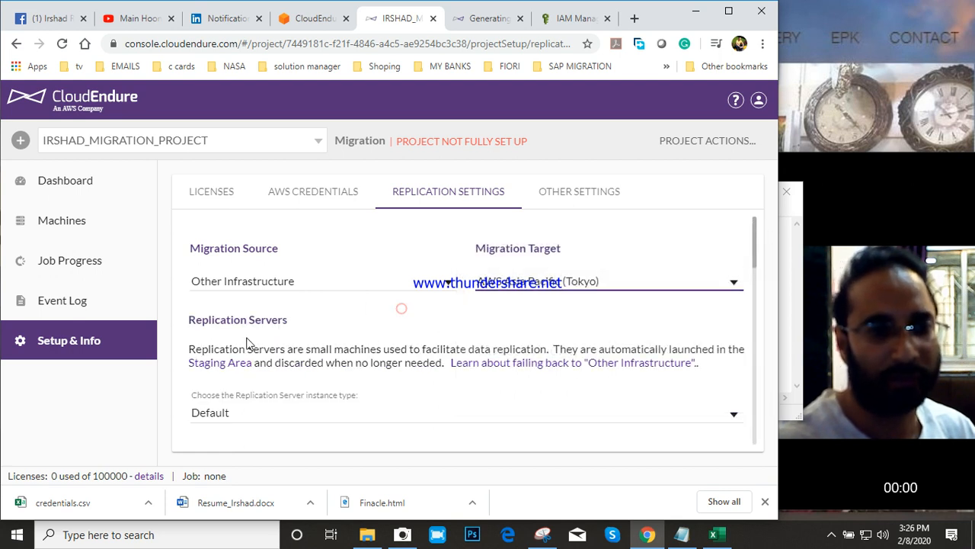
# Step: Review the Replication Servers options, including the security group choices, VPN, proxy and volume encryption settings
pyautogui.scroll(-1, 396, 333)
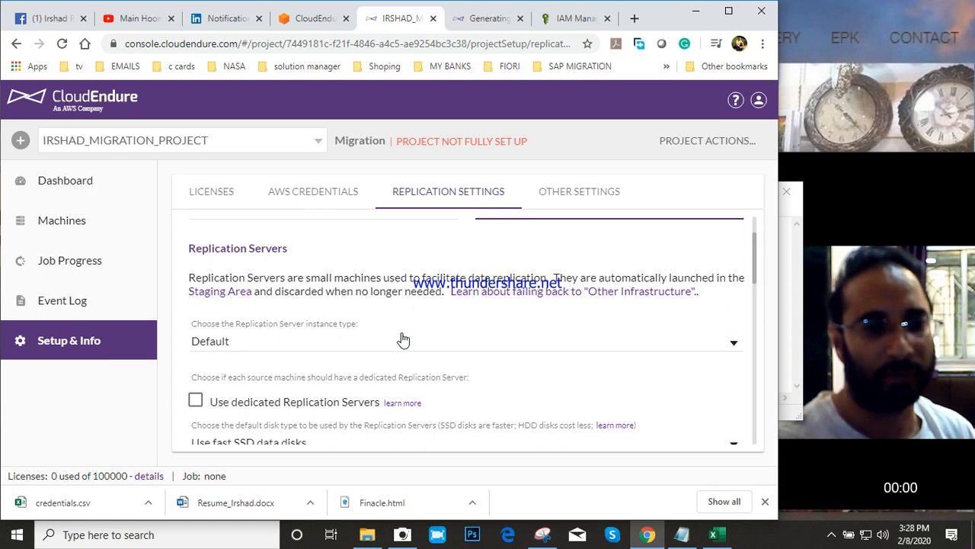
pyautogui.scroll(-5, 403, 339)
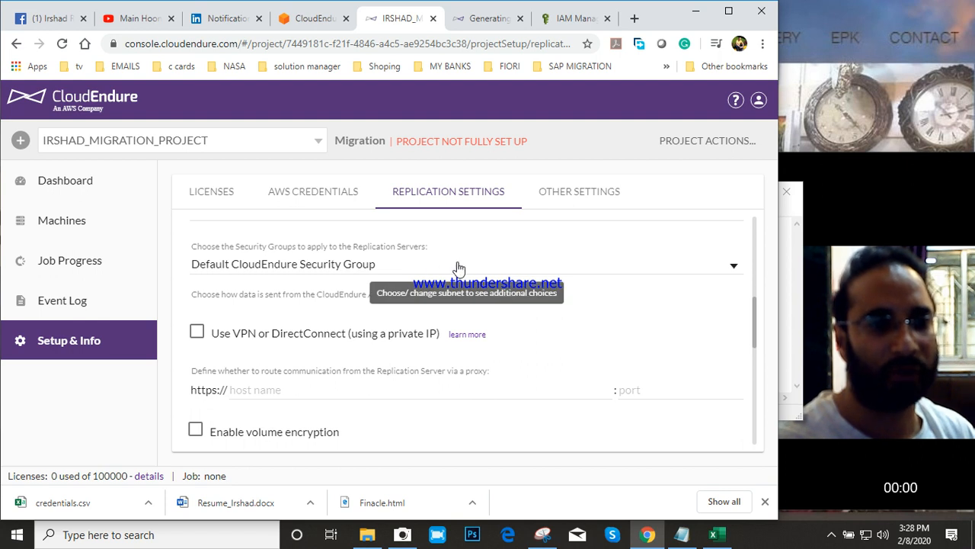
pyautogui.click(424, 268)
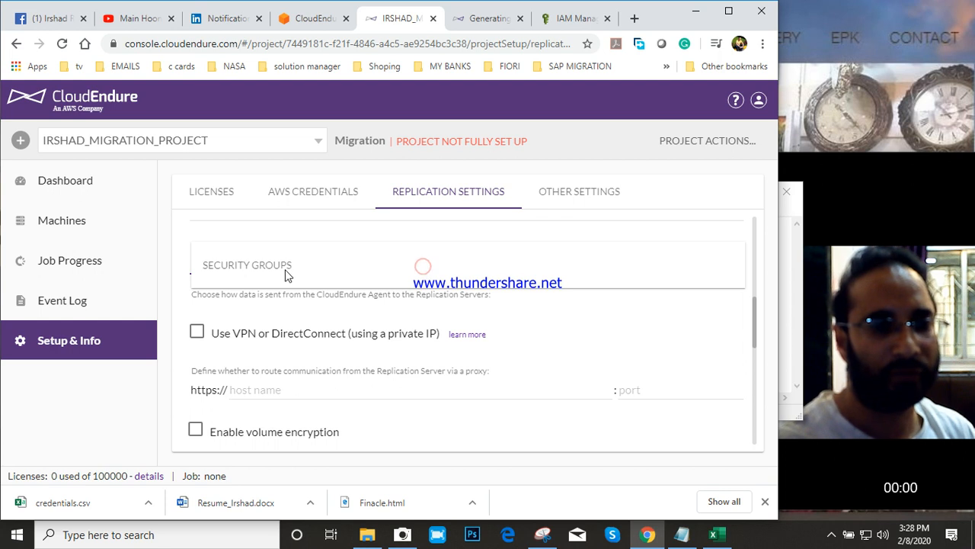
pyautogui.click(569, 309)
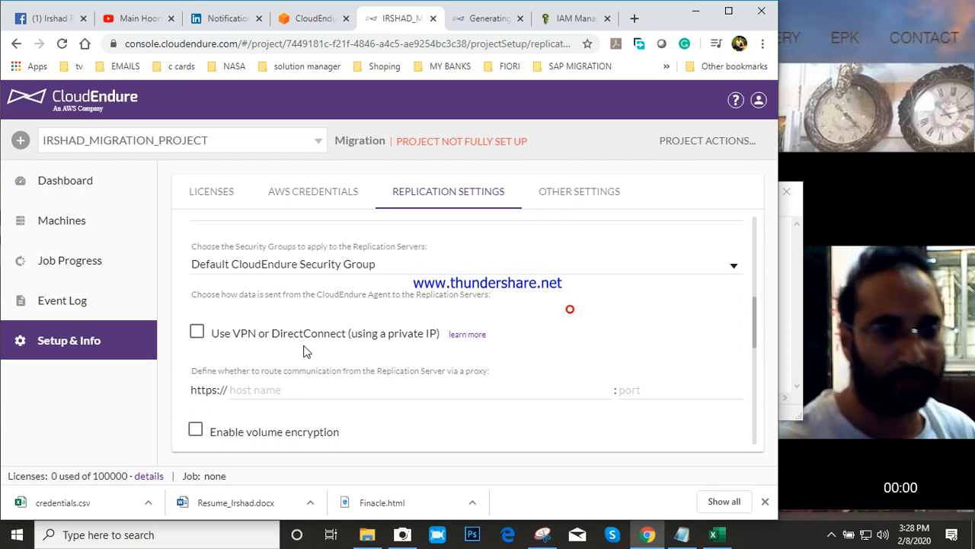
pyautogui.scroll(-1, 304, 351)
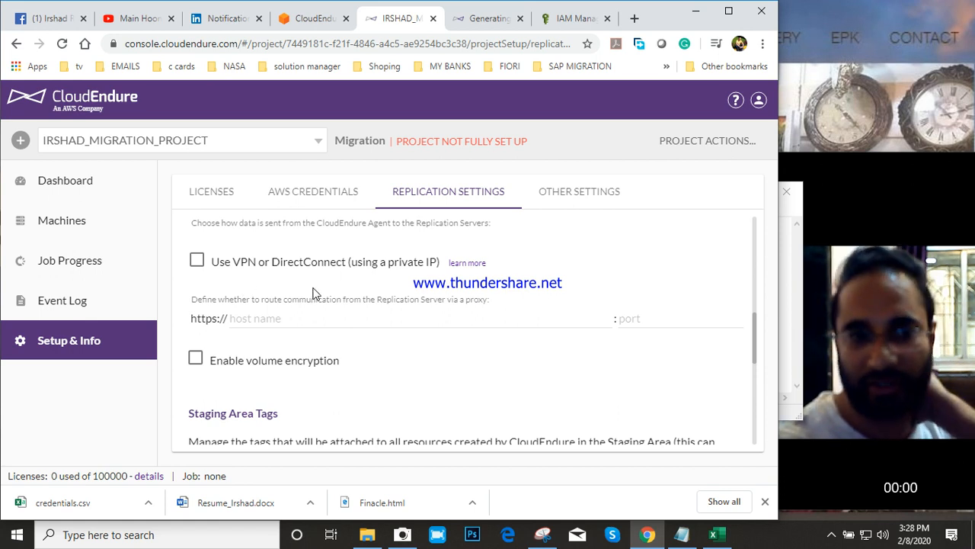
pyautogui.scroll(-5, 335, 293)
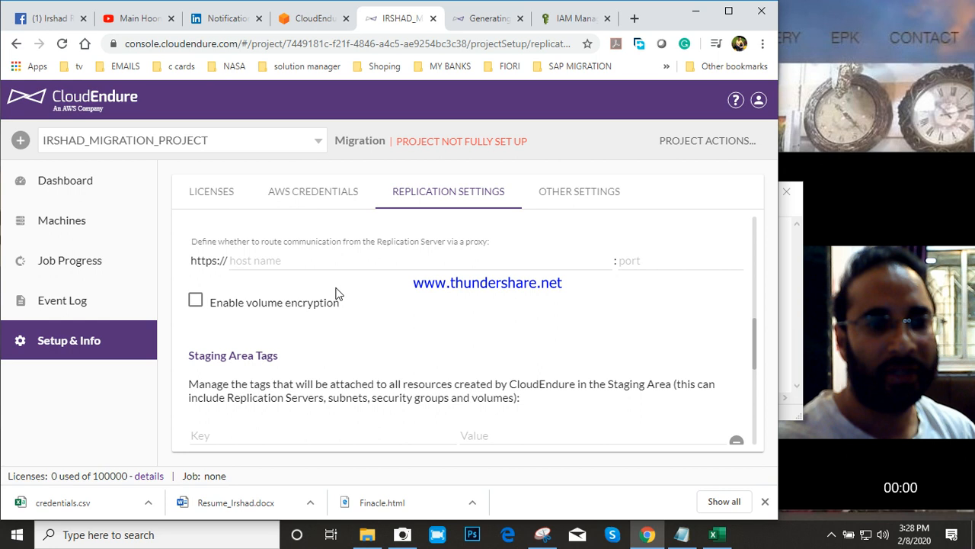
pyautogui.scroll(3, 333, 303)
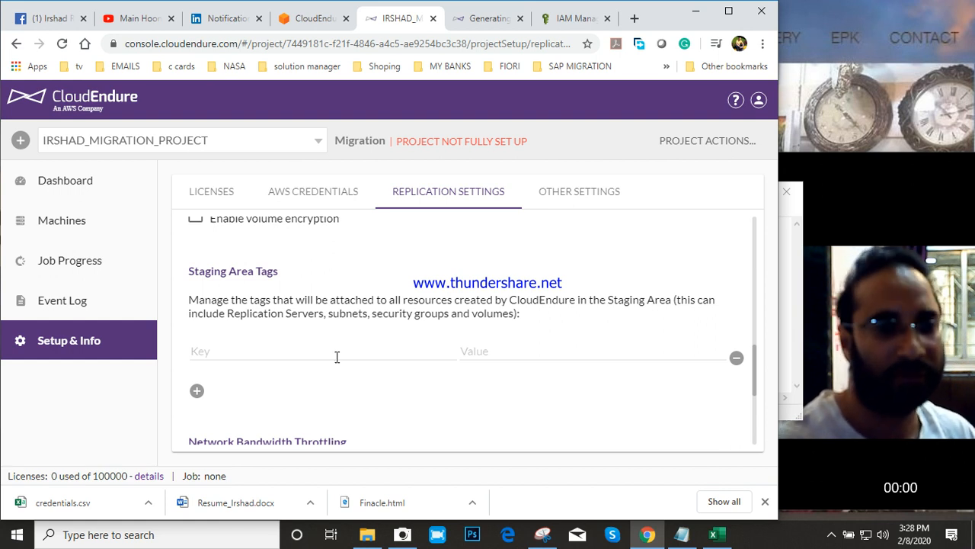
# Step: Enable Network Bandwidth Throttling by clearing its Disabled option and raise the data transfer rate to 10000 Mbps
pyautogui.scroll(-2, 337, 357)
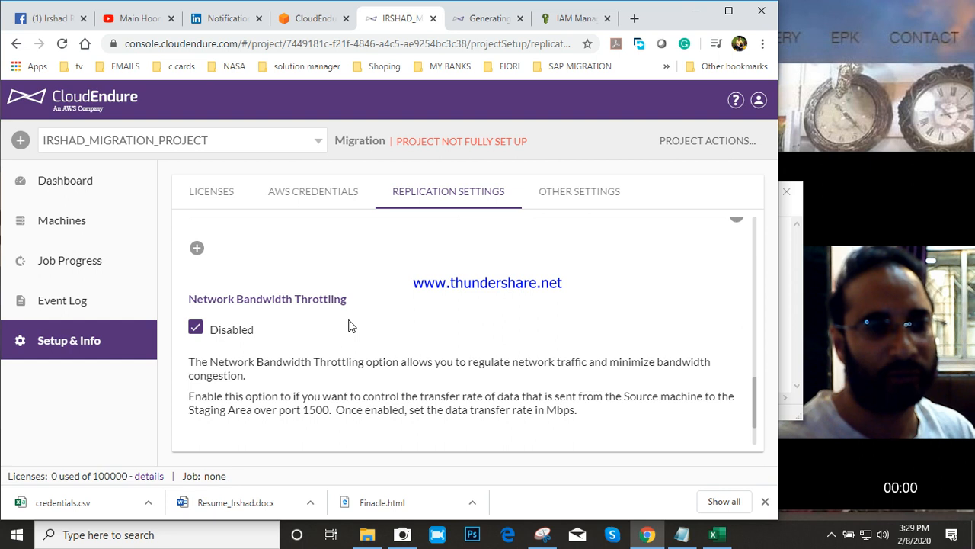
pyautogui.scroll(-1, 283, 349)
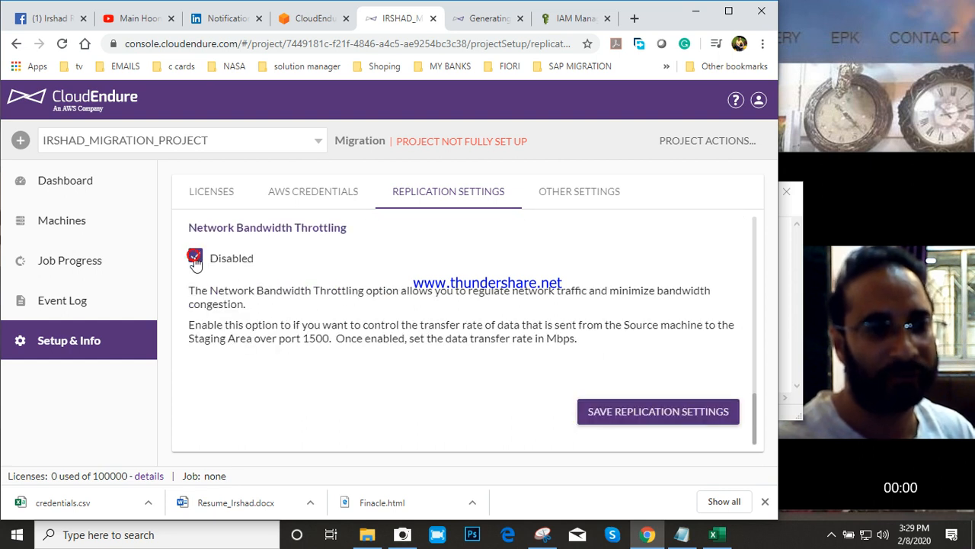
pyautogui.click(195, 257)
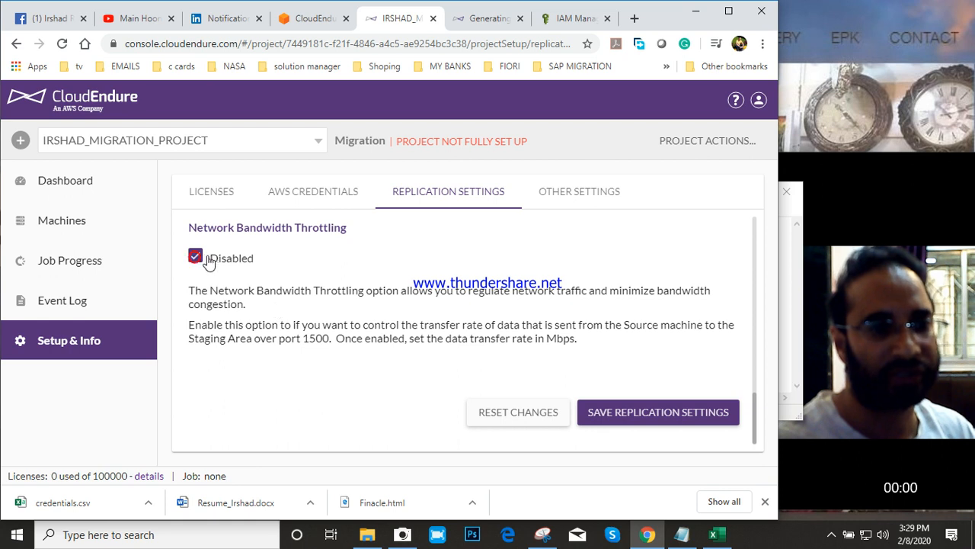
pyautogui.click(274, 308)
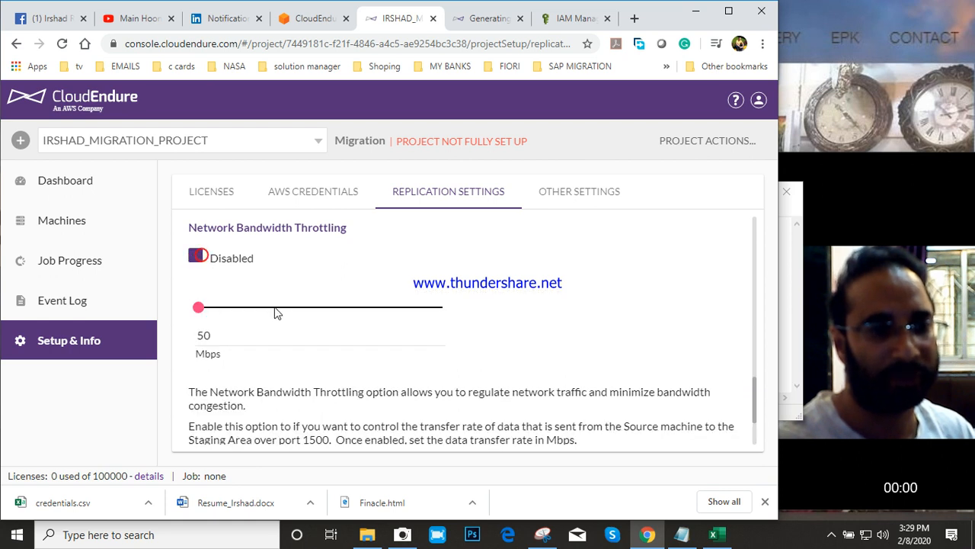
pyautogui.click(323, 307)
pyautogui.click(355, 310)
pyautogui.click(390, 308)
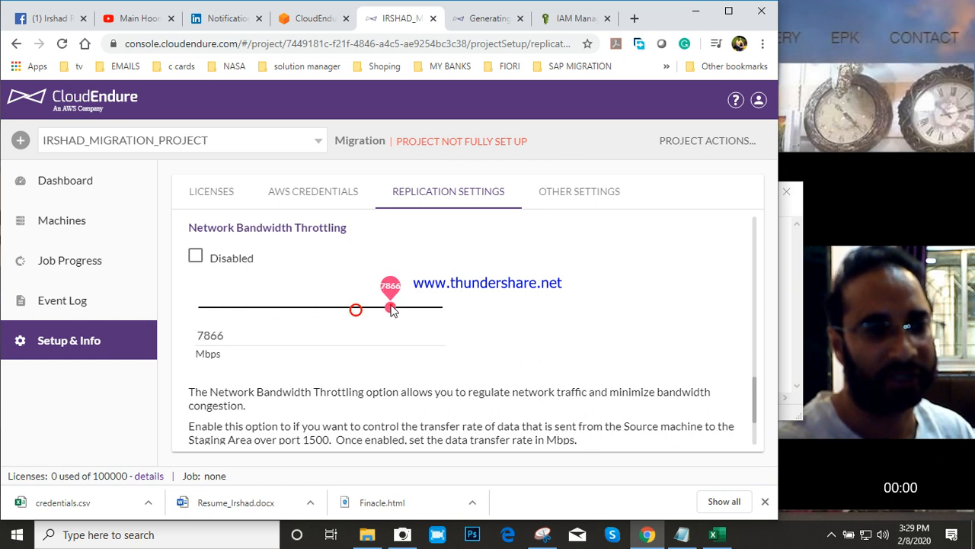
pyautogui.click(427, 308)
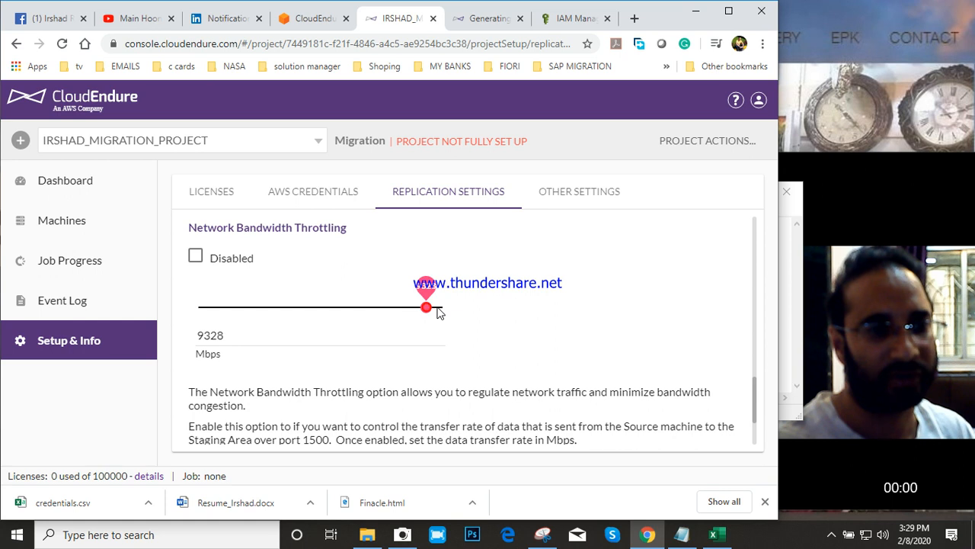
pyautogui.click(437, 308)
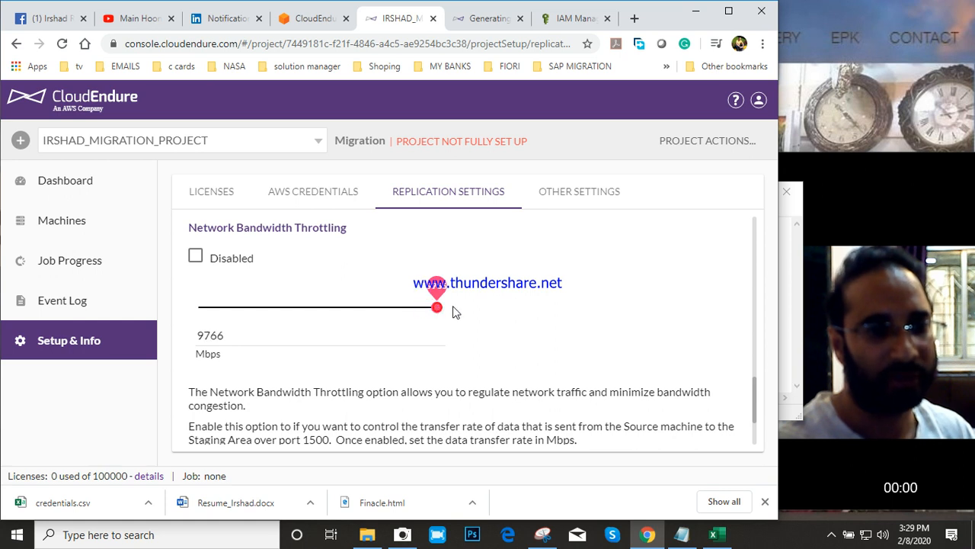
pyautogui.click(441, 307)
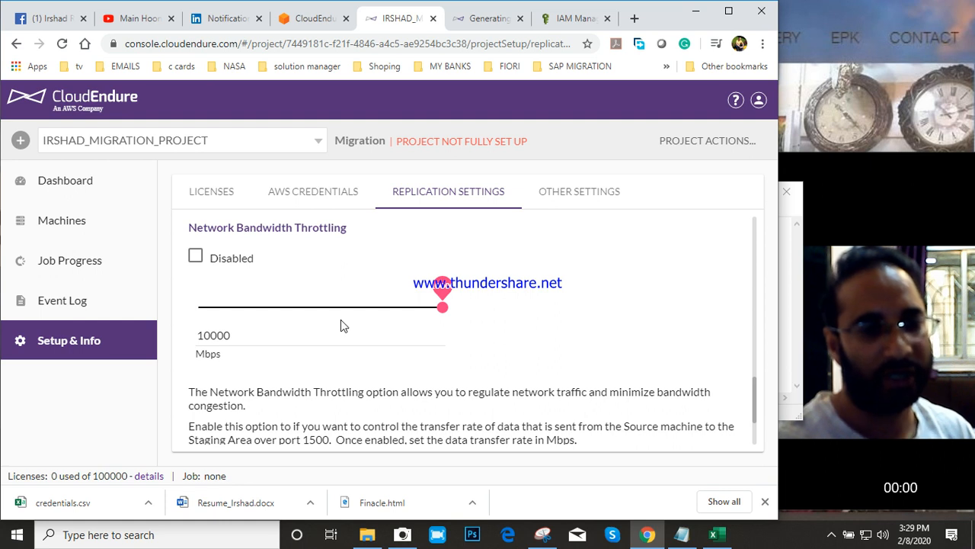
# Step: Review the full replication settings again, from bandwidth throttling back up to the migration source and target
pyautogui.scroll(-2, 340, 323)
pyautogui.scroll(6, 312, 335)
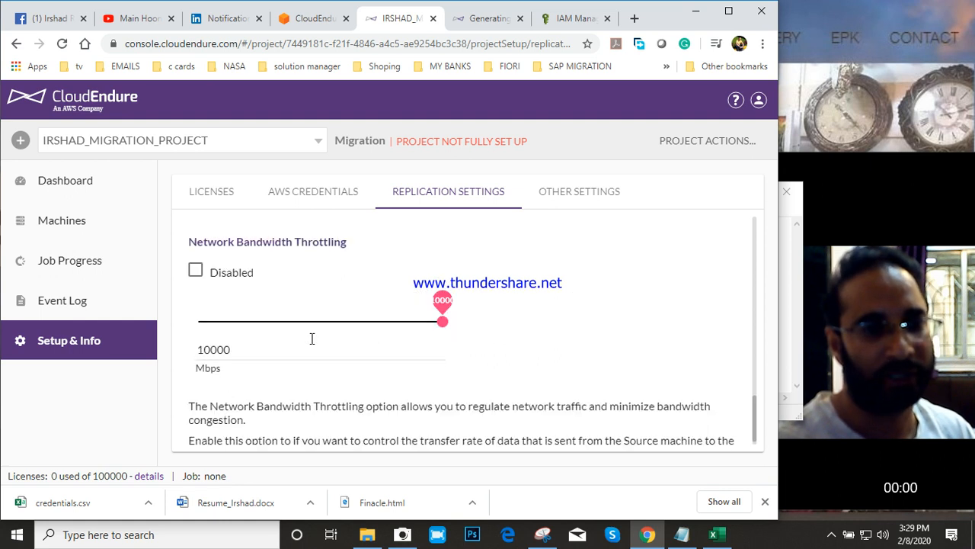
pyautogui.scroll(5, 311, 344)
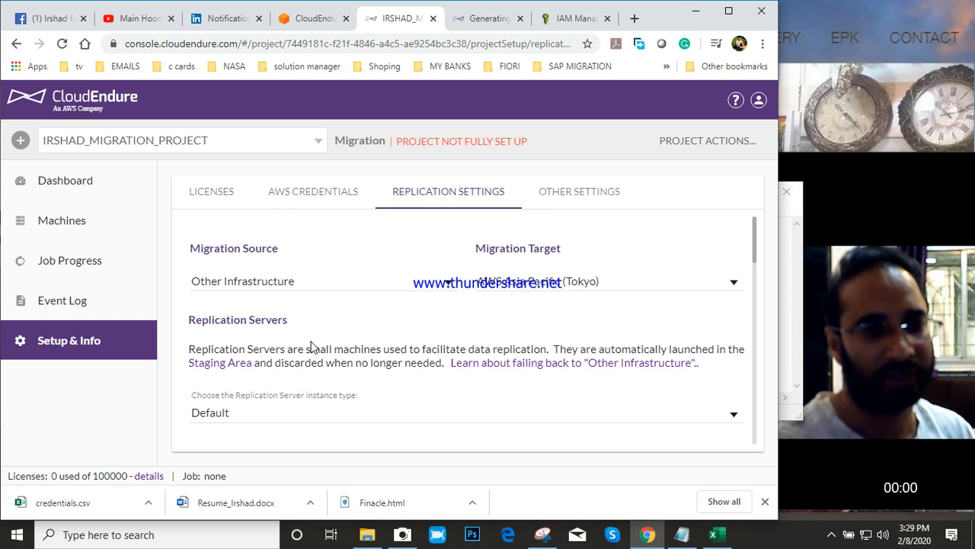
pyautogui.scroll(-3, 311, 346)
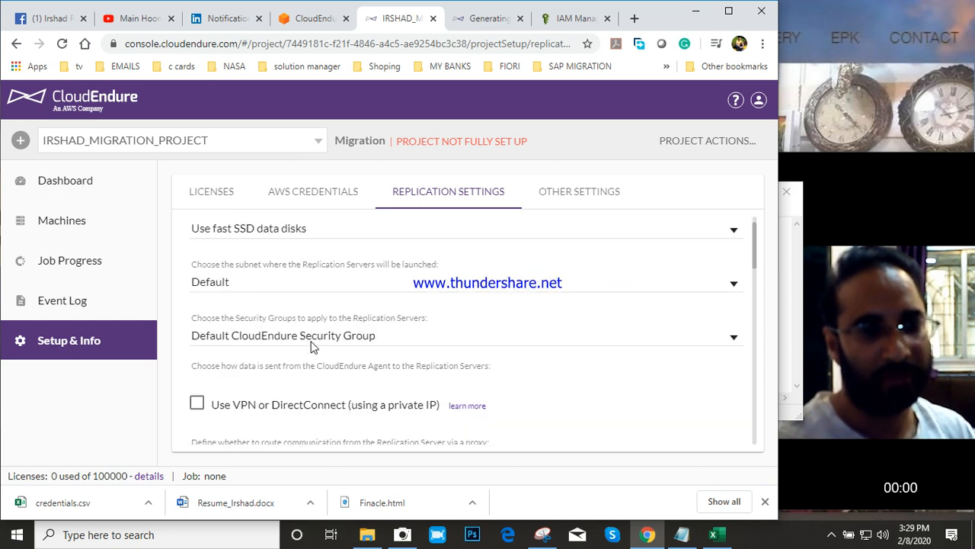
pyautogui.scroll(-3, 309, 348)
pyautogui.scroll(1, 311, 349)
pyautogui.scroll(5, 311, 349)
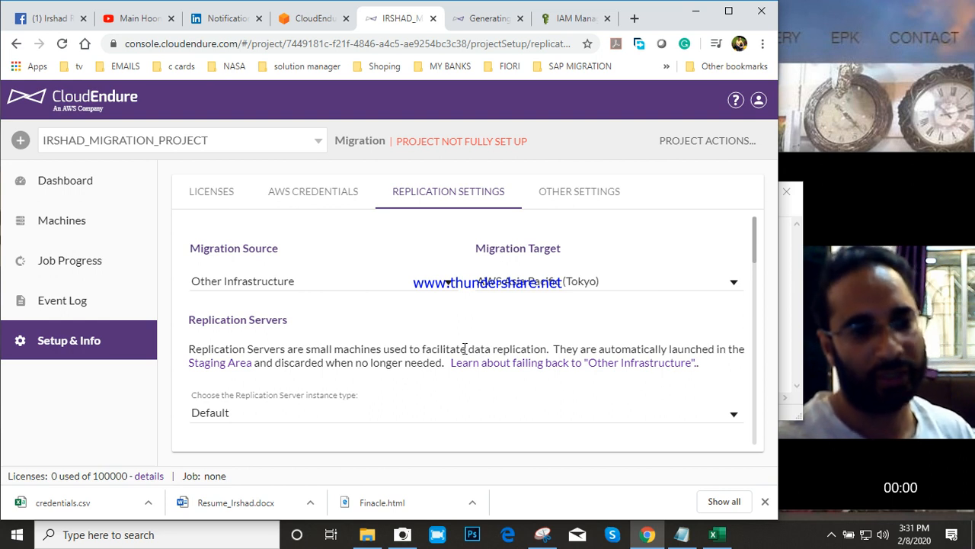
pyautogui.click(831, 534)
pyautogui.click(821, 477)
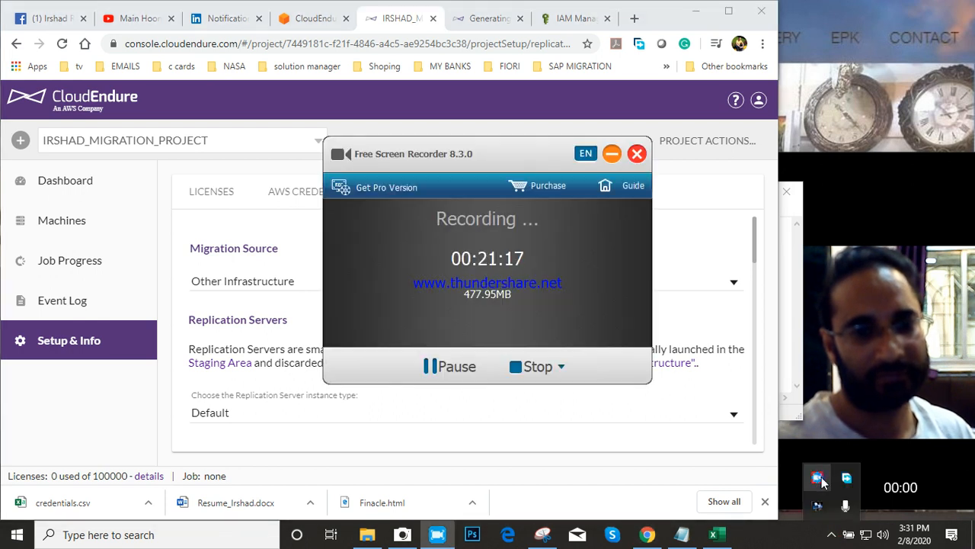